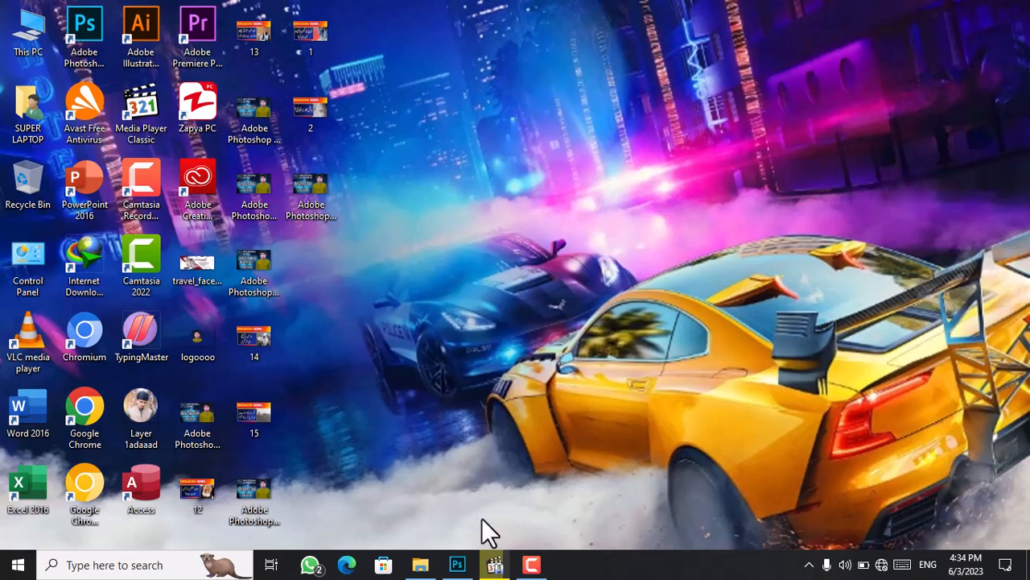
Switch to Photoshop and select the Clone Stamp tool in the blank Untitled-1 document.
click(466, 570)
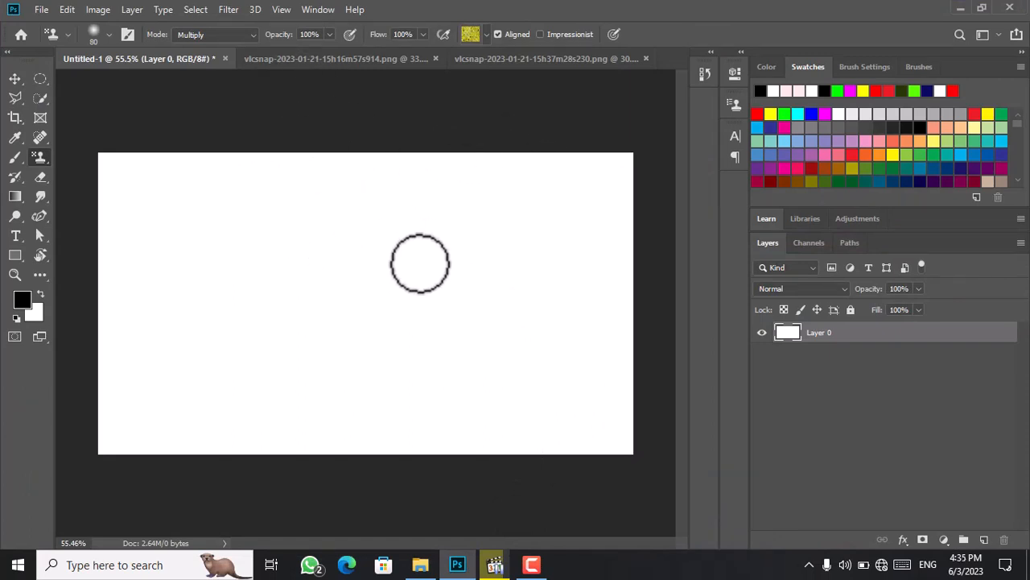
right_click(44, 160)
click(84, 158)
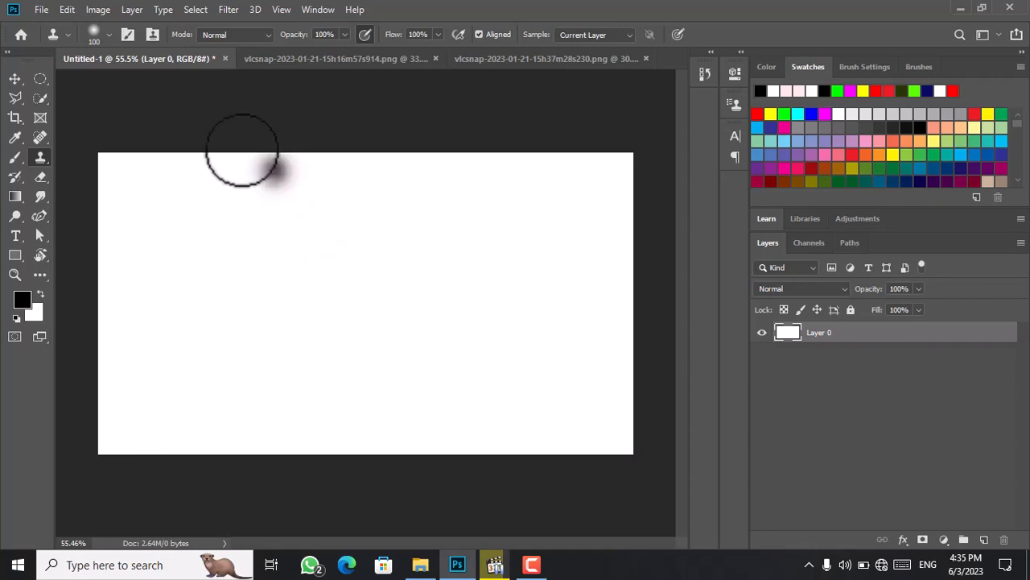
click(15, 79)
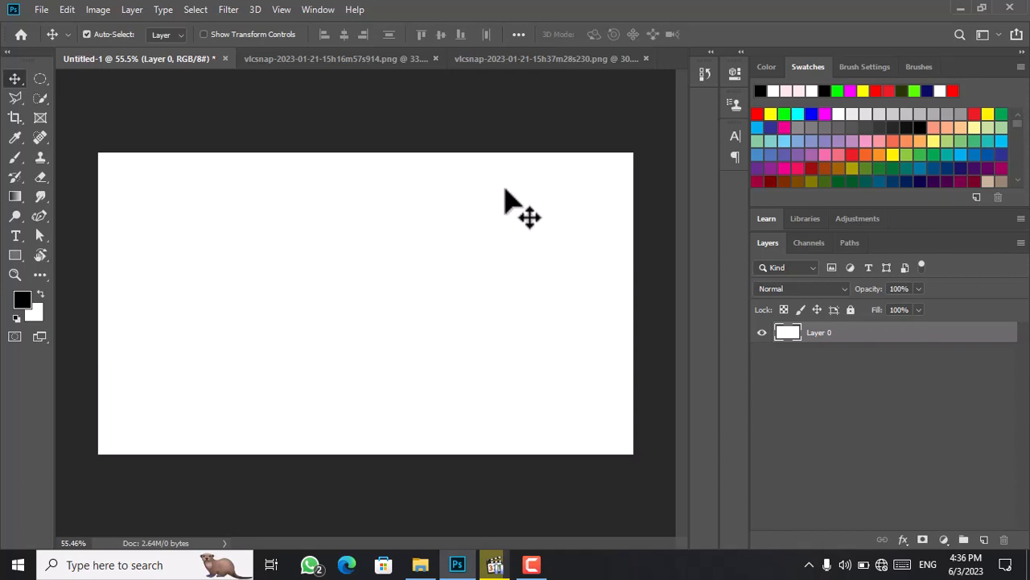
click(41, 158)
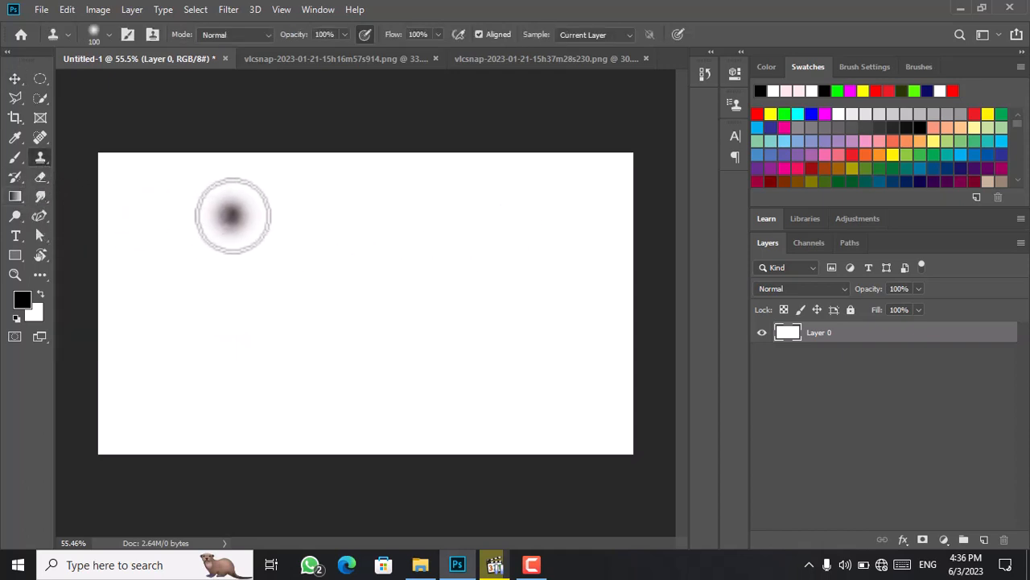
click(15, 81)
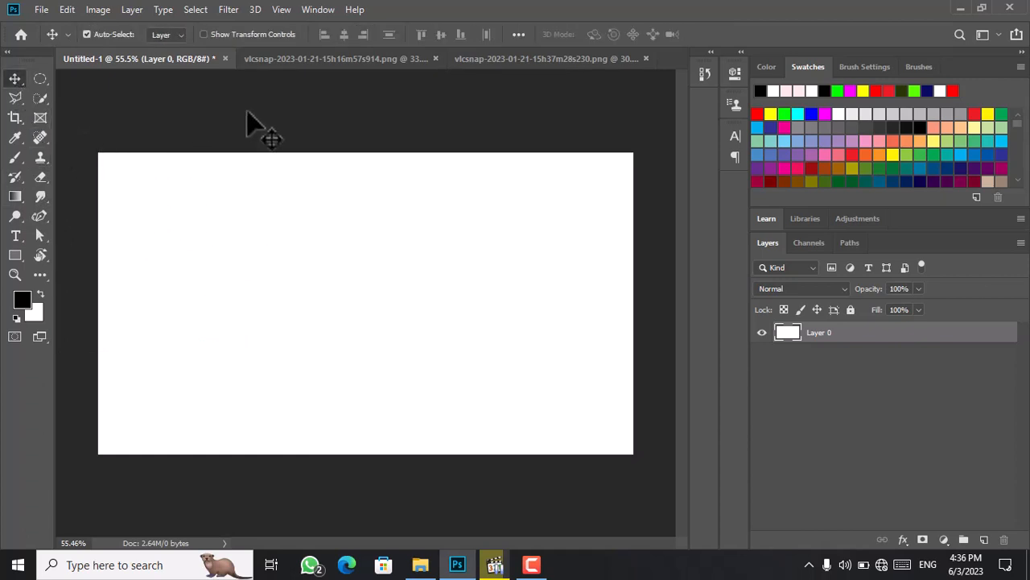
Bring up the dog image with rulers shown and place a horizontal guide across the top of the dog's head.
click(295, 63)
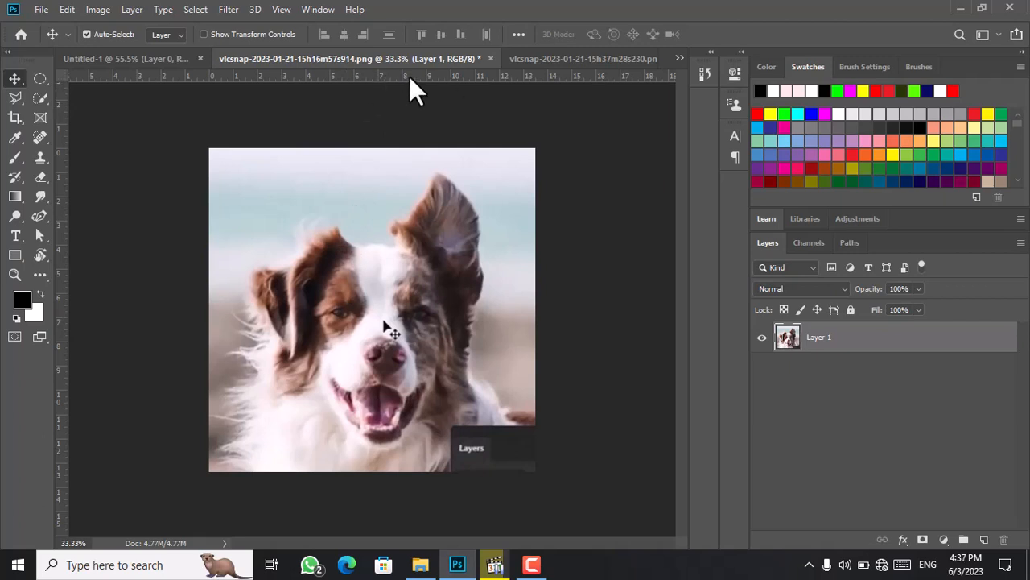
key(ctrl)
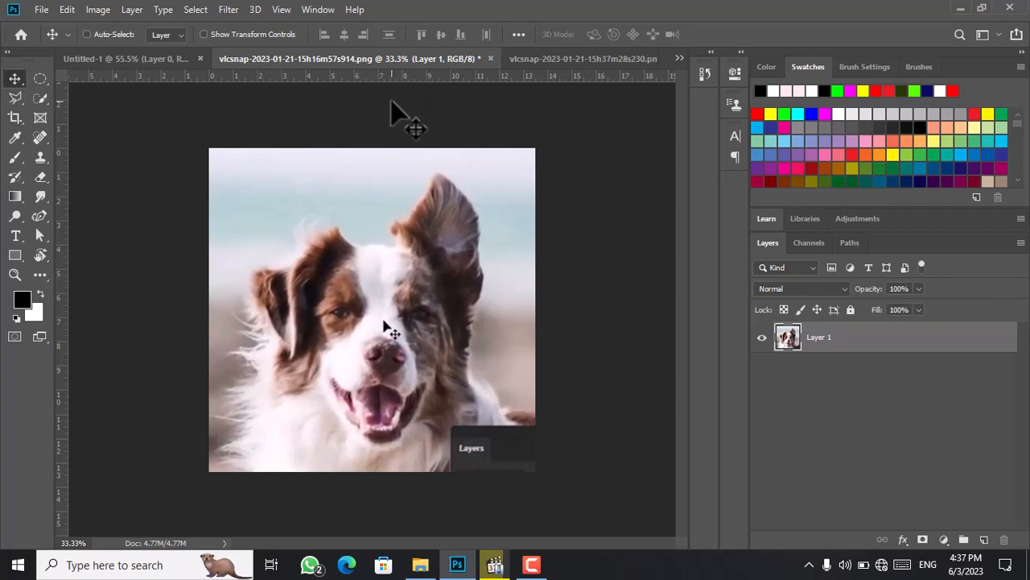
key(ctrl+r)
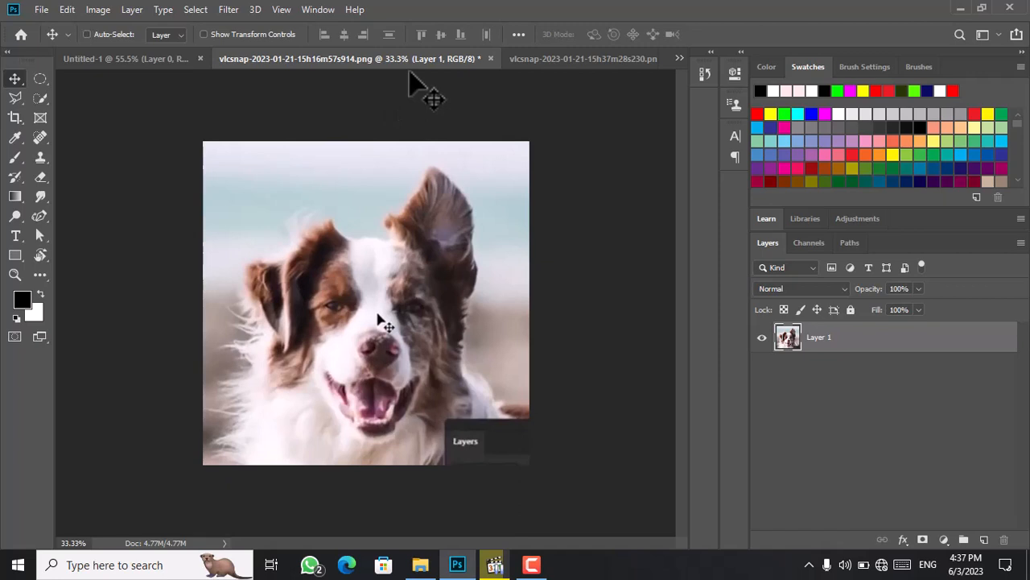
key(ctrl+r)
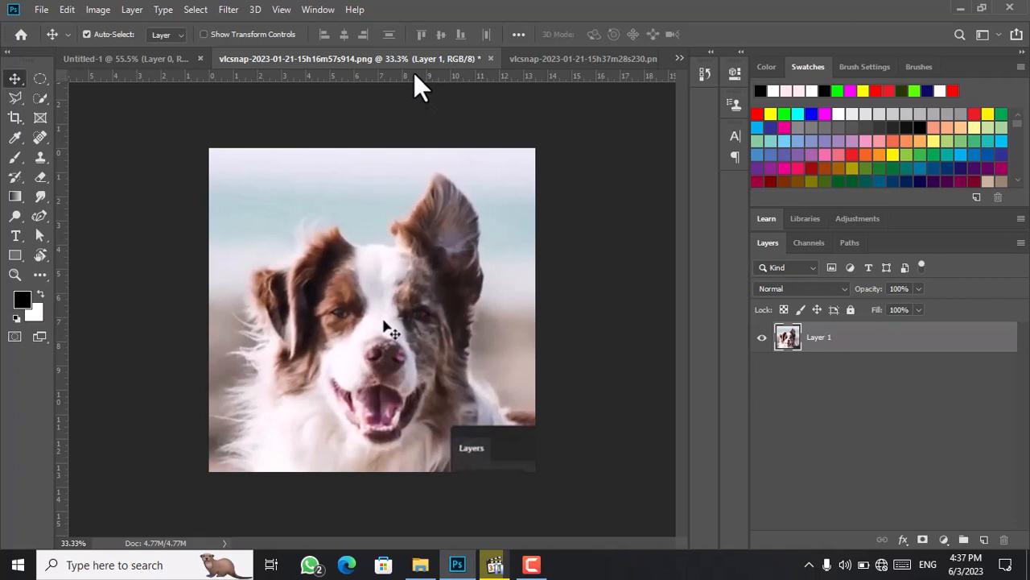
drag(415, 76, 435, 245)
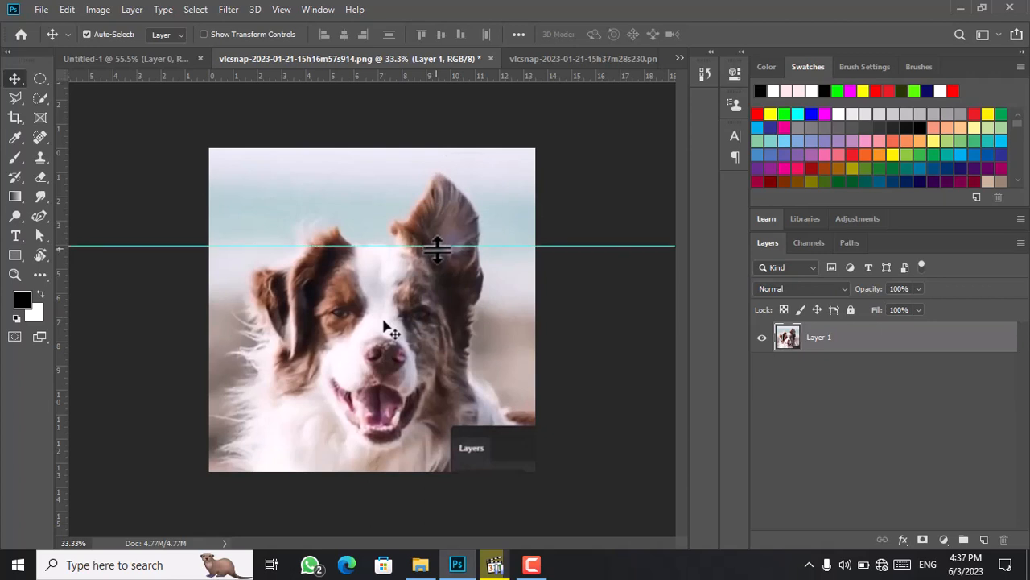
Clone the dog's raised ear over its folded ear at the guide, using the Clone Stamp with a 150 px soft brush.
click(40, 159)
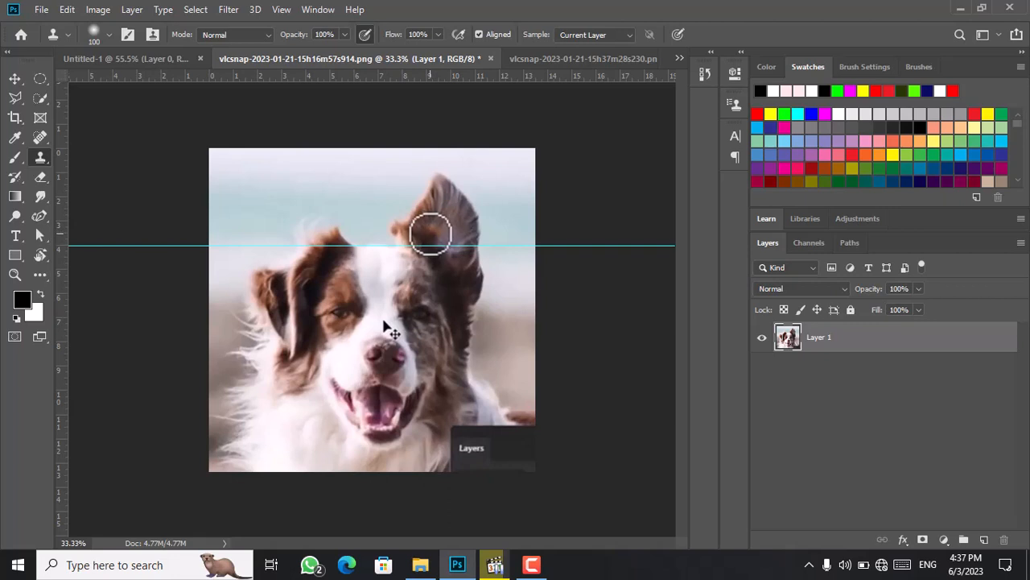
key(bracketright)
key(bracketright)
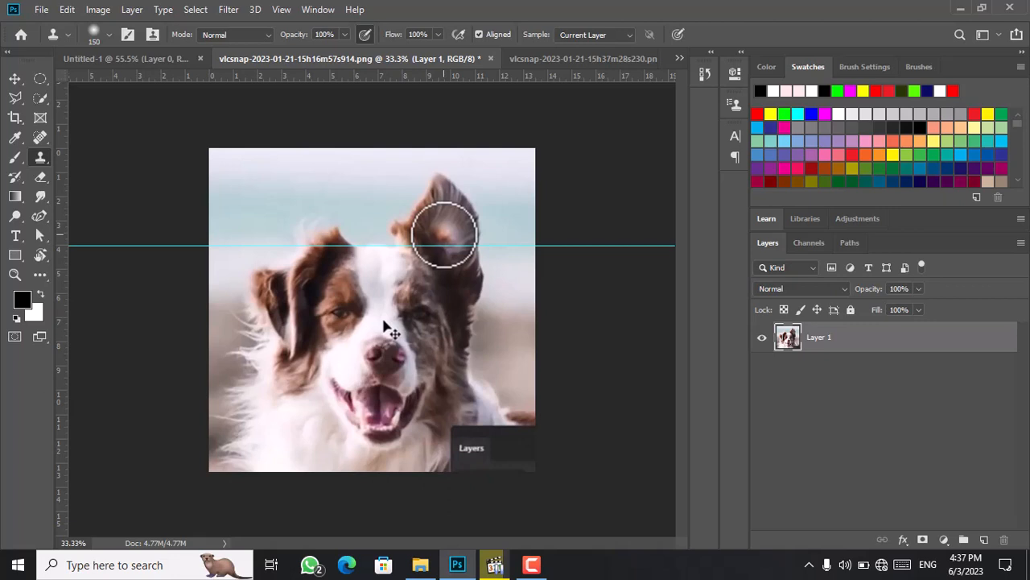
key(ctrl+z)
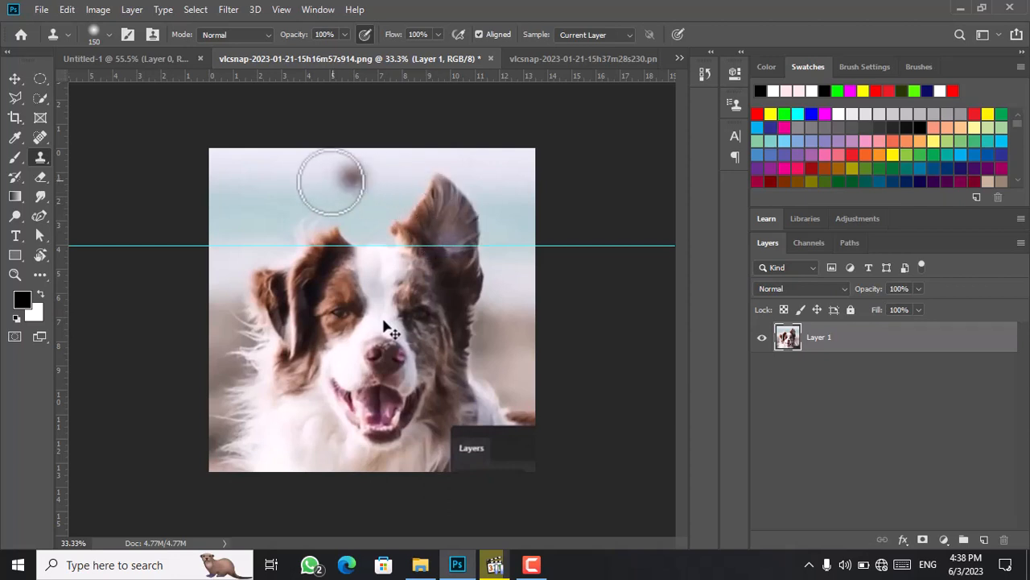
click(325, 206)
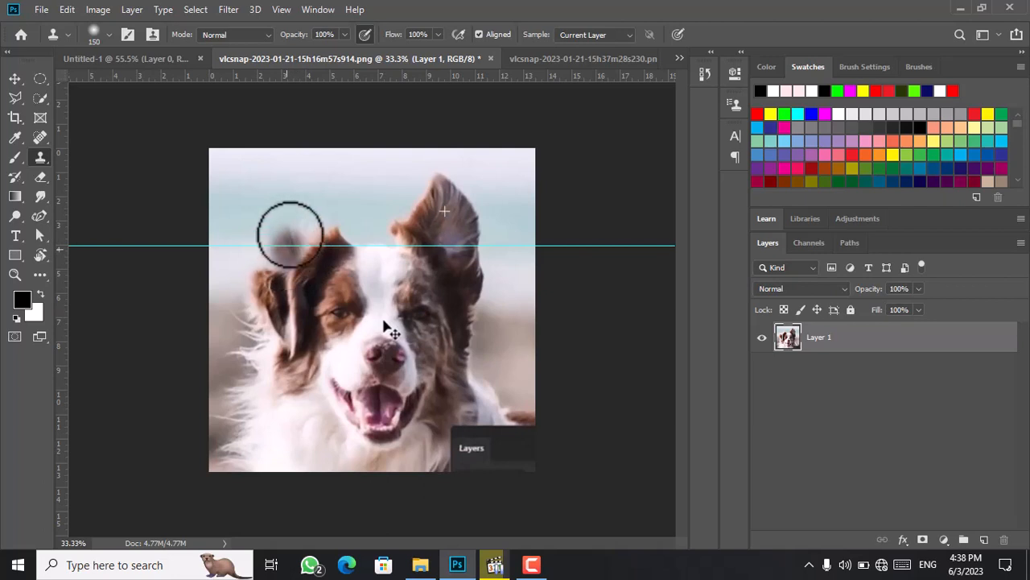
mouse_move(285, 230)
mouse_down()
mouse_move(280, 262)
mouse_move(306, 205)
mouse_move(314, 228)
mouse_move(281, 225)
mouse_move(269, 281)
mouse_move(265, 239)
mouse_move(270, 270)
mouse_move(287, 202)
mouse_move(285, 252)
mouse_move(312, 265)
mouse_move(321, 286)
mouse_move(317, 268)
mouse_up()
click(391, 329)
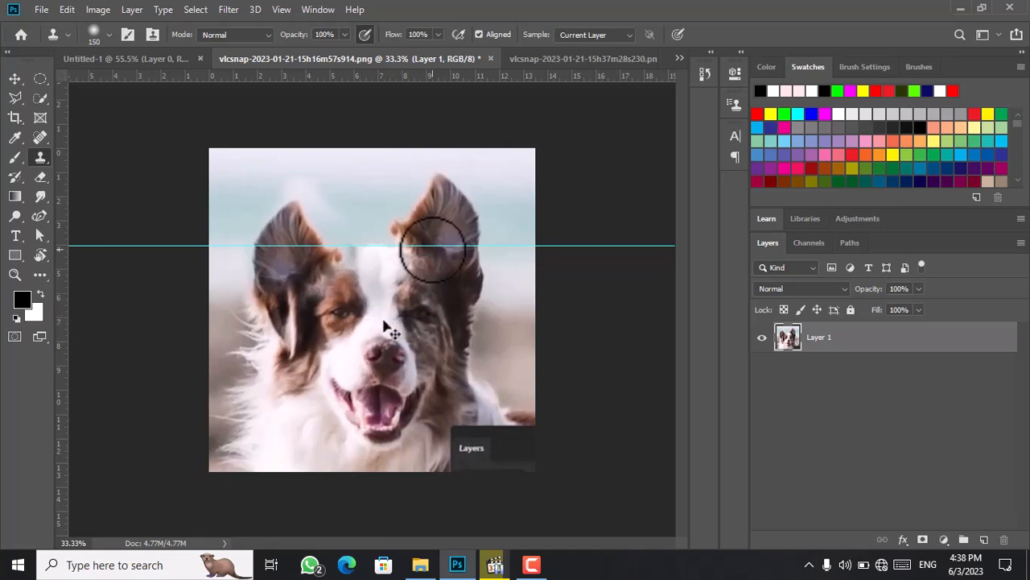
Bring up the man's portrait and place a horizontal guide across it at the top of the visible ear.
click(524, 61)
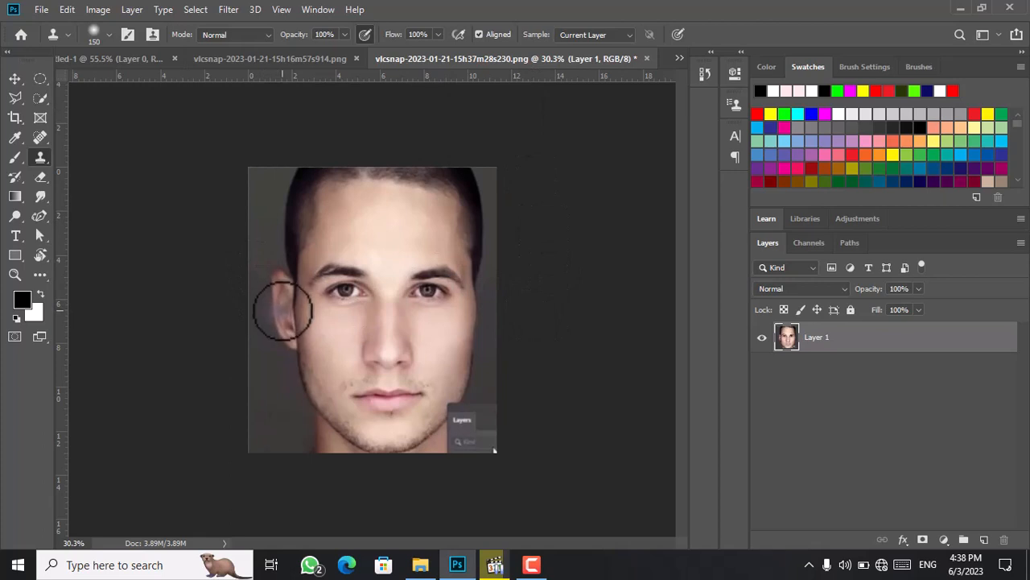
key(bracketleft)
key(bracketleft)
key(bracketleft)
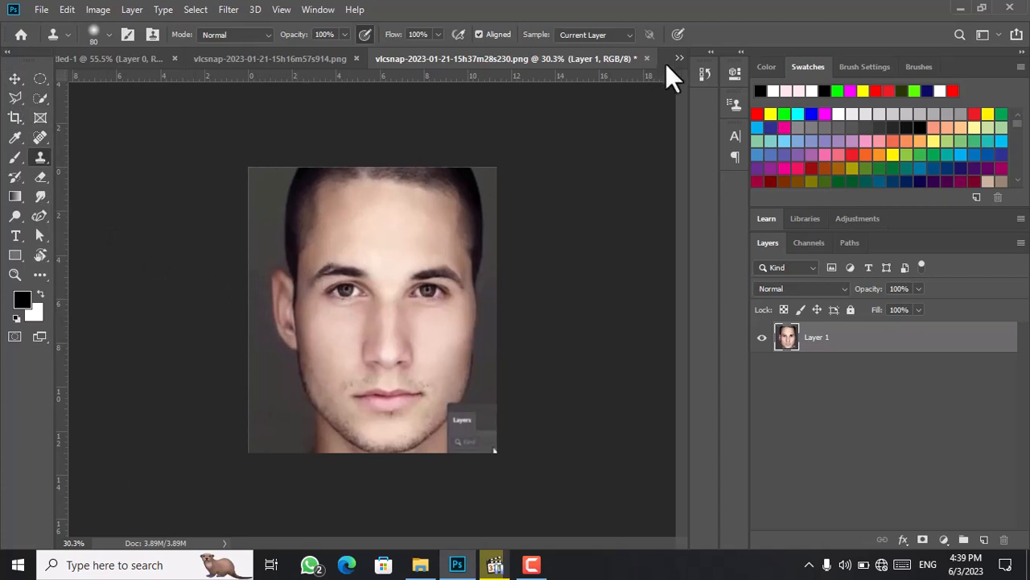
click(368, 258)
key(ctrl+z)
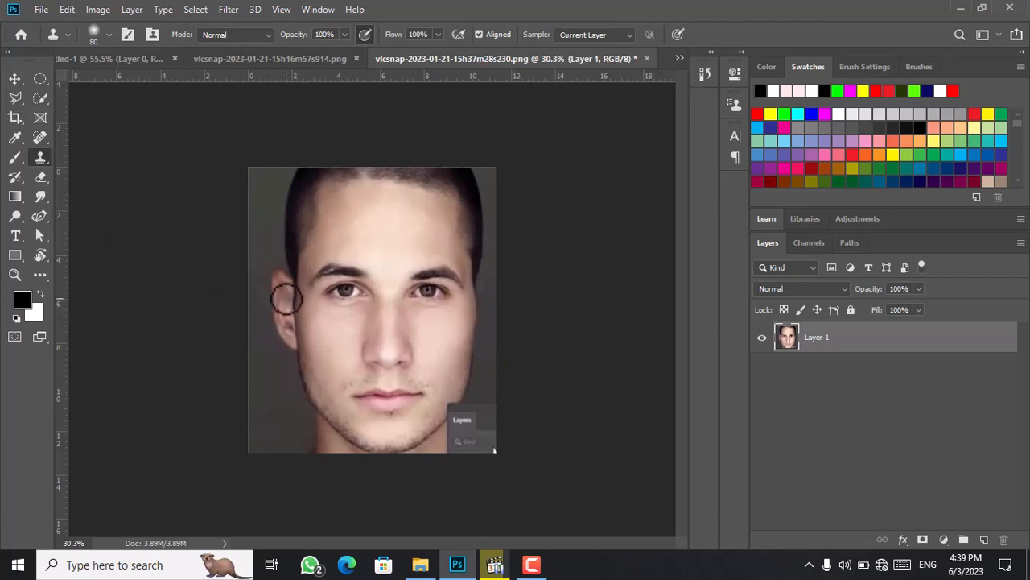
drag(368, 79, 394, 278)
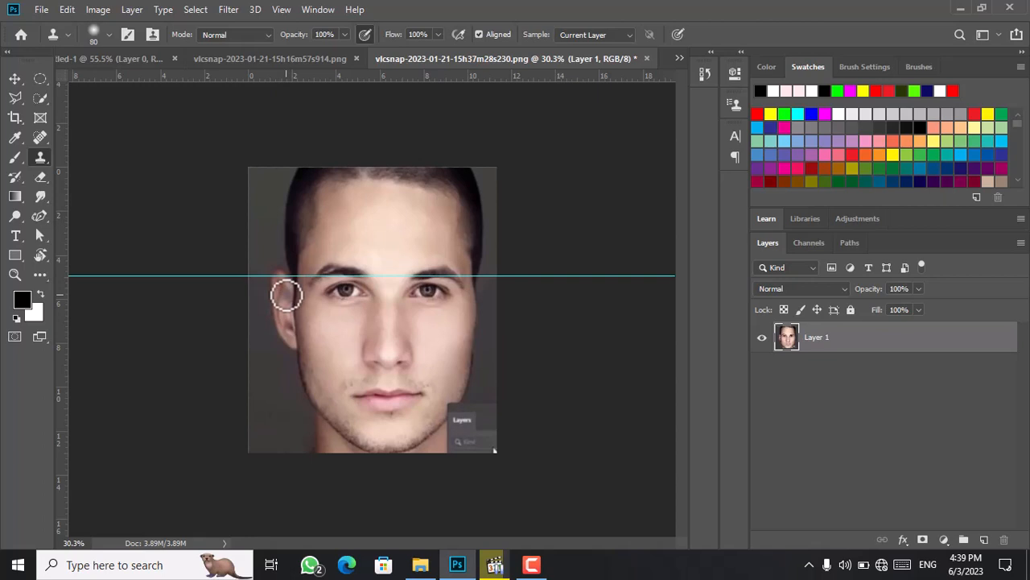
Set the Clone Stamp brush size to 100, sample the man's visible ear and paint it onto the other side of his head.
key(bracketright)
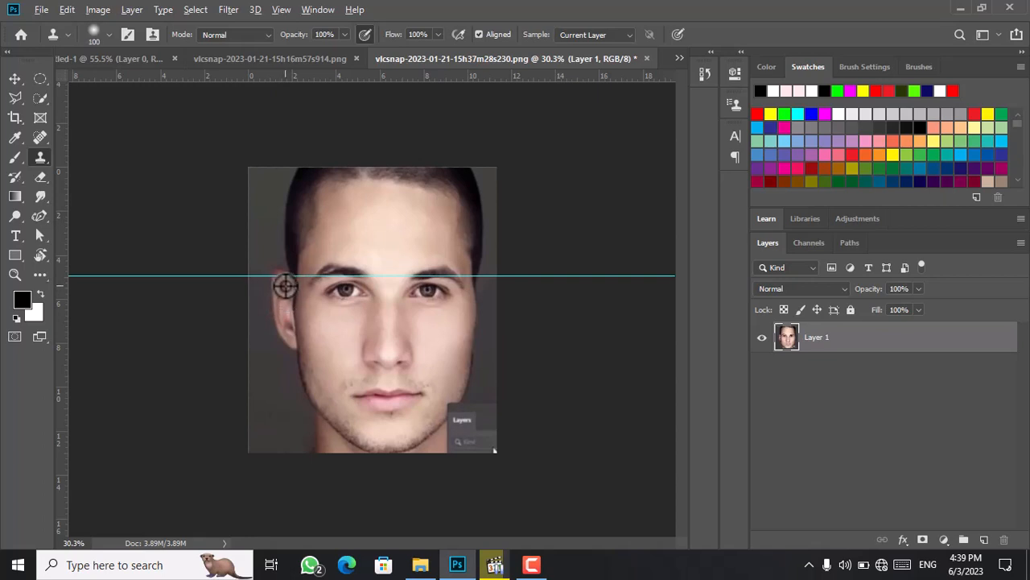
alt+click(286, 286)
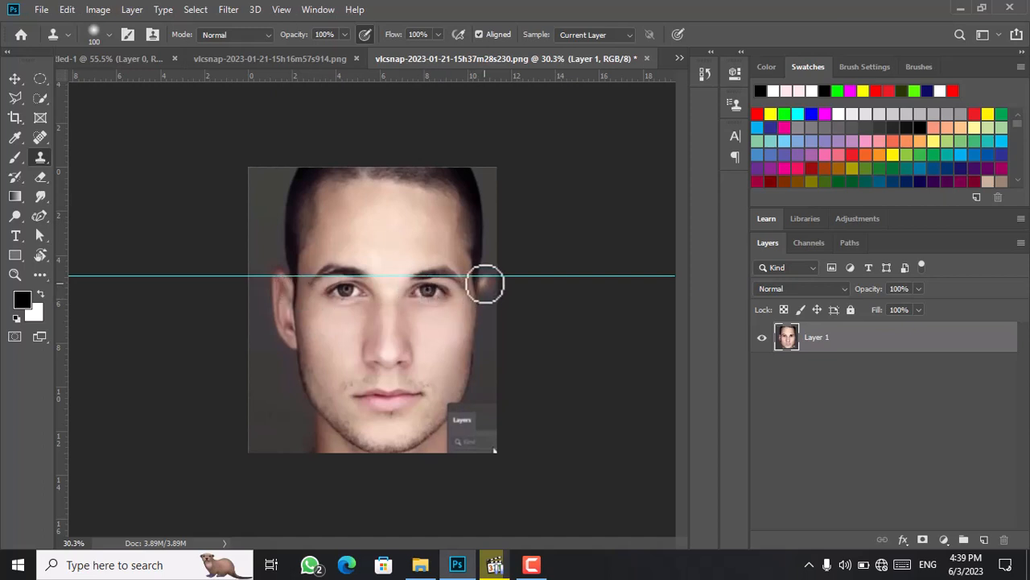
mouse_move(483, 290)
mouse_down()
mouse_move(482, 326)
mouse_move(491, 326)
mouse_move(490, 344)
mouse_move(475, 359)
mouse_move(489, 277)
mouse_move(504, 310)
mouse_move(474, 362)
mouse_up()
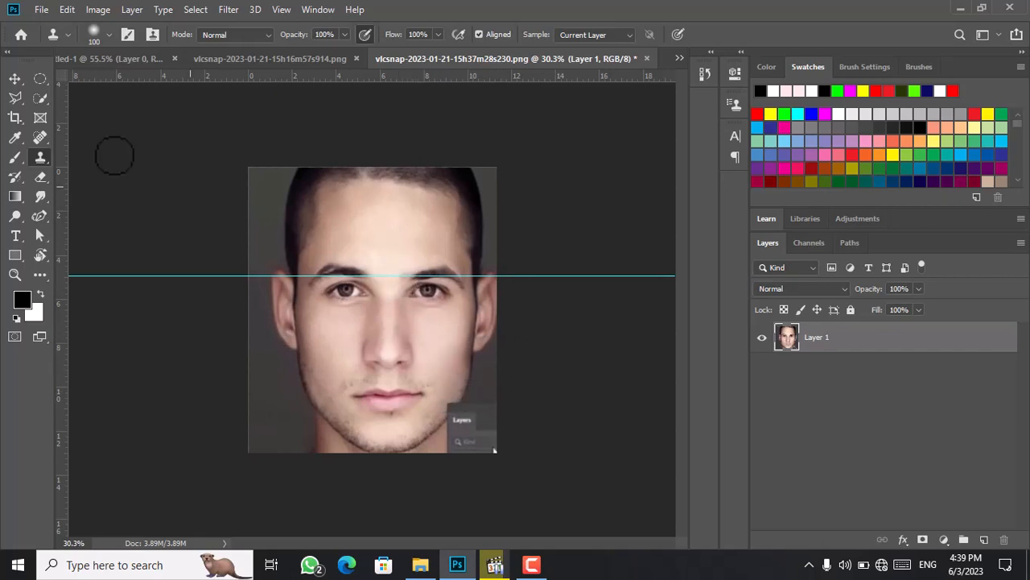
Remove the horizontal guide from the portrait with the Move tool.
click(13, 82)
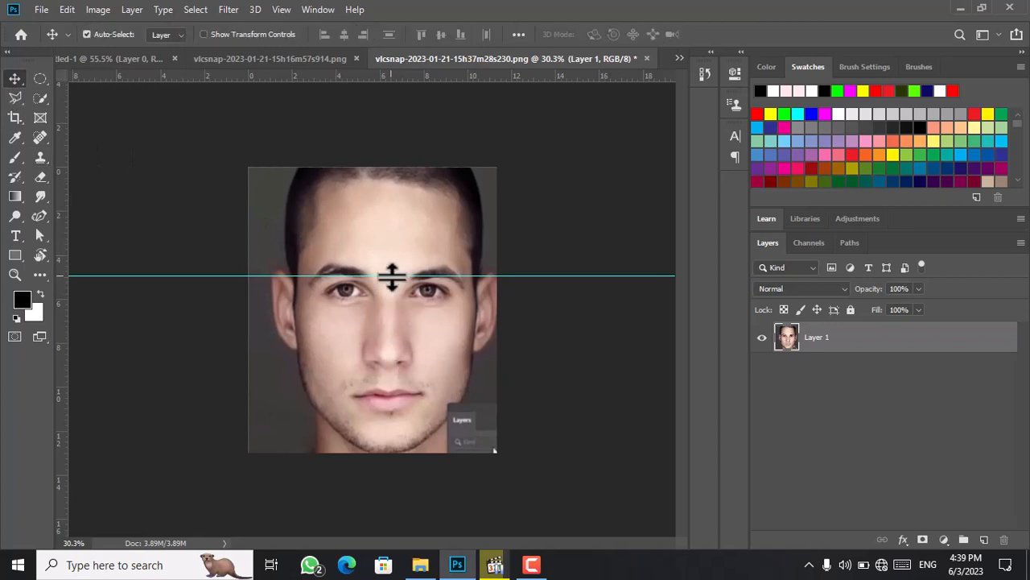
drag(391, 276, 476, 73)
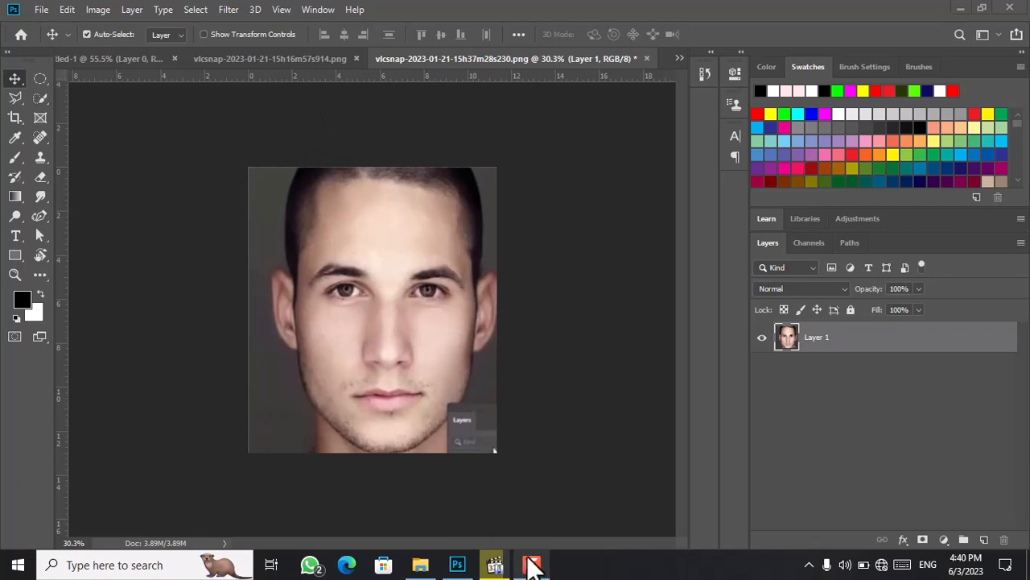
mouse_move(531, 563)
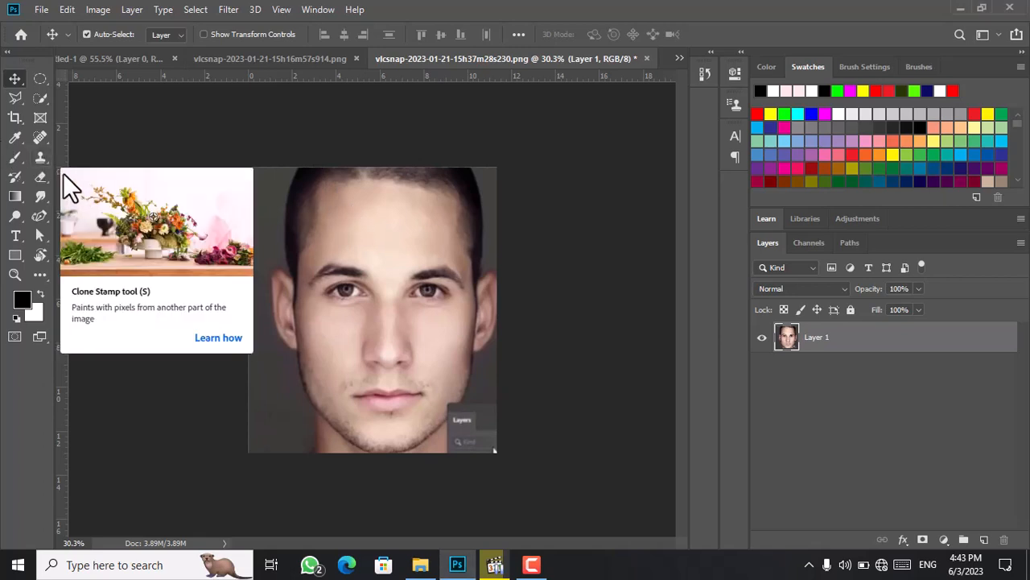
Select the Pattern Stamp tool and return to the blank Untitled-1 document.
click(41, 160)
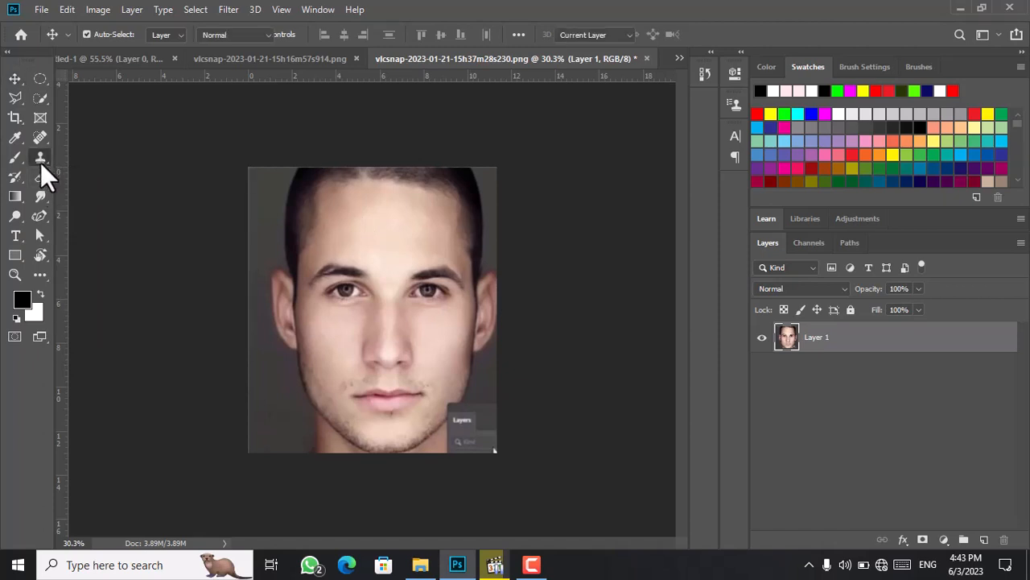
right_click(40, 163)
click(157, 167)
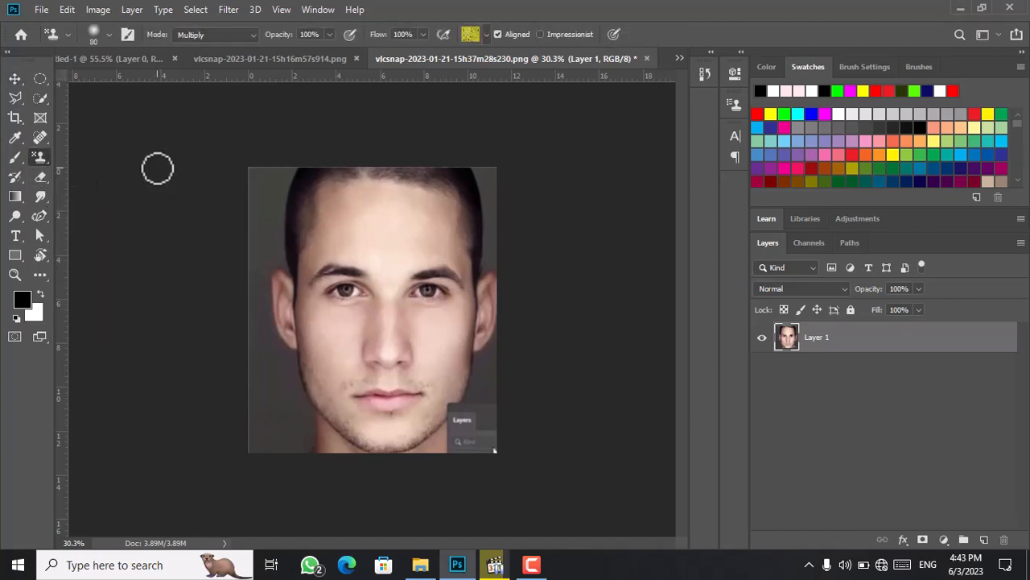
right_click(157, 168)
right_click(37, 157)
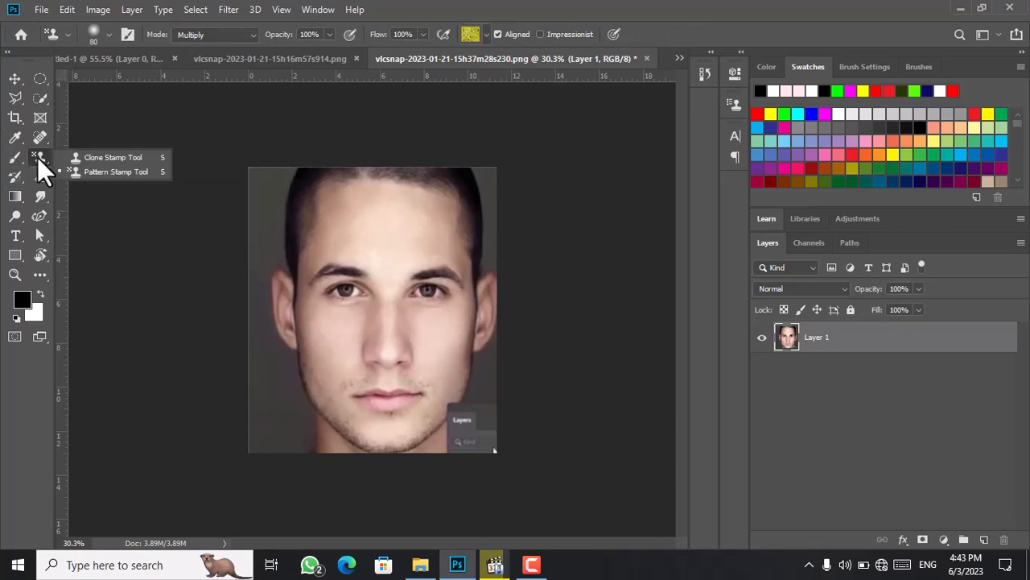
click(153, 171)
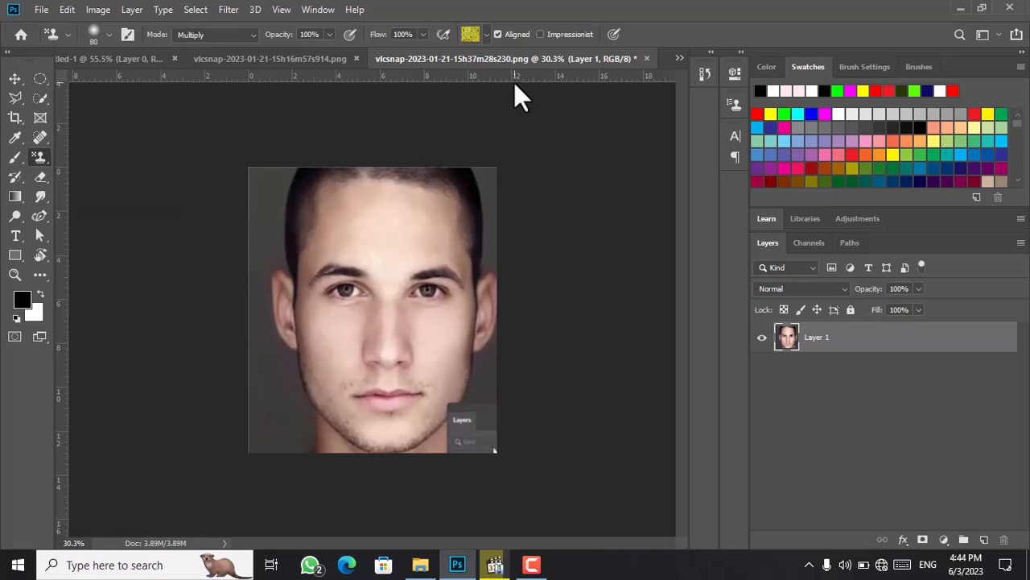
click(137, 59)
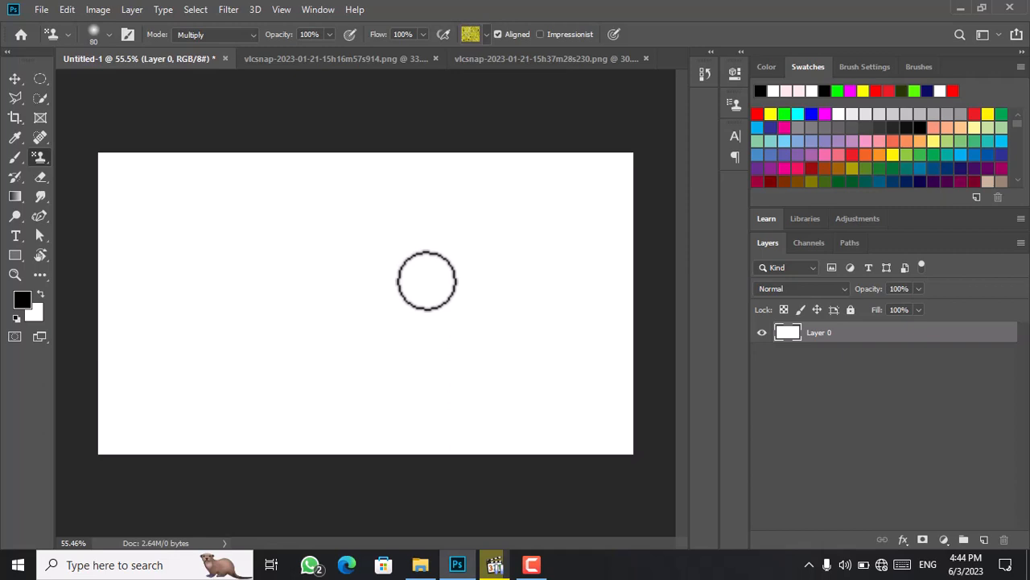
Open the Pattern Stamp's pattern picker and list the patterns as Text Only.
click(485, 36)
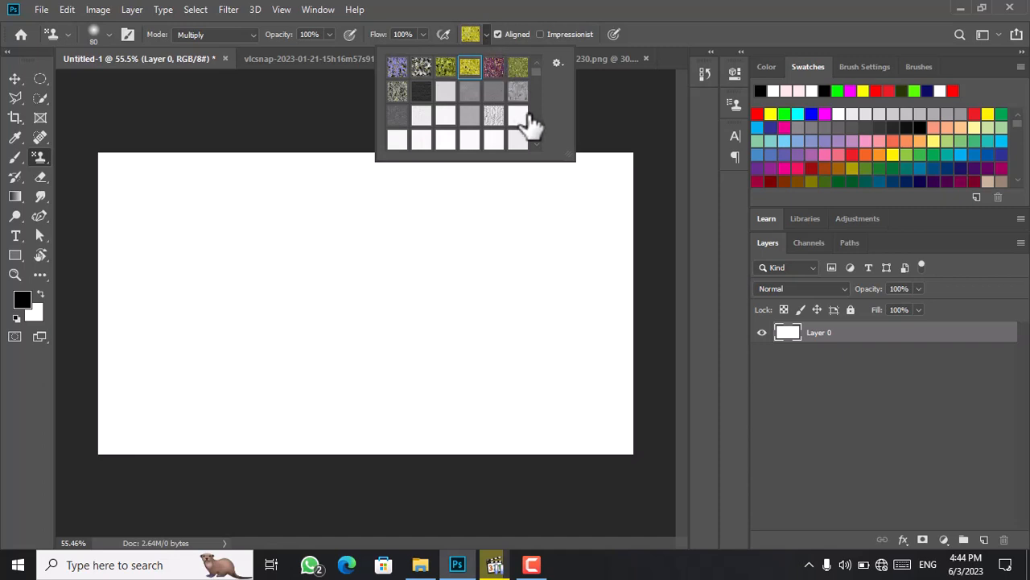
mouse_move(536, 73)
mouse_down()
mouse_move(535, 144)
mouse_move(537, 74)
mouse_up()
click(555, 65)
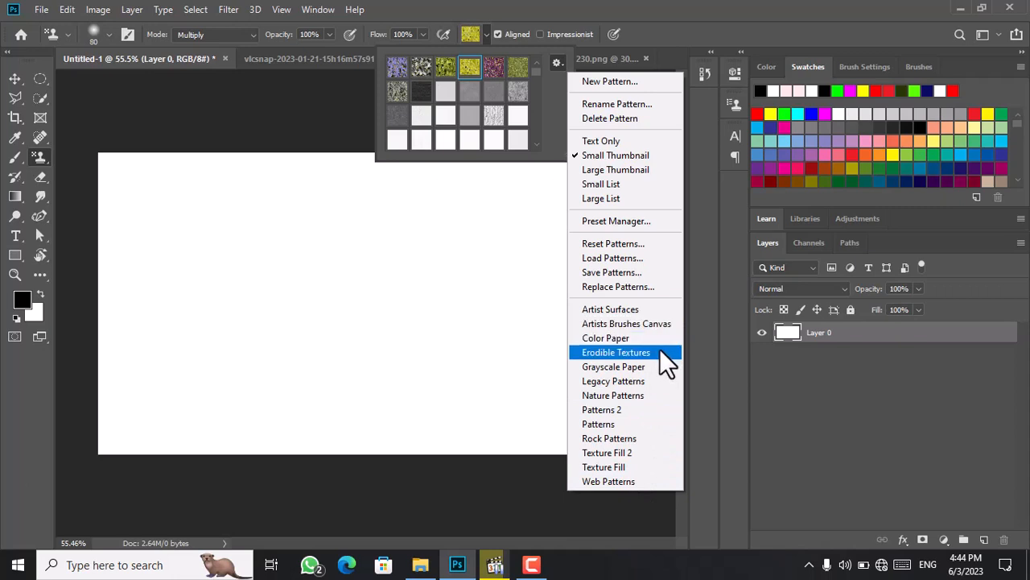
click(616, 143)
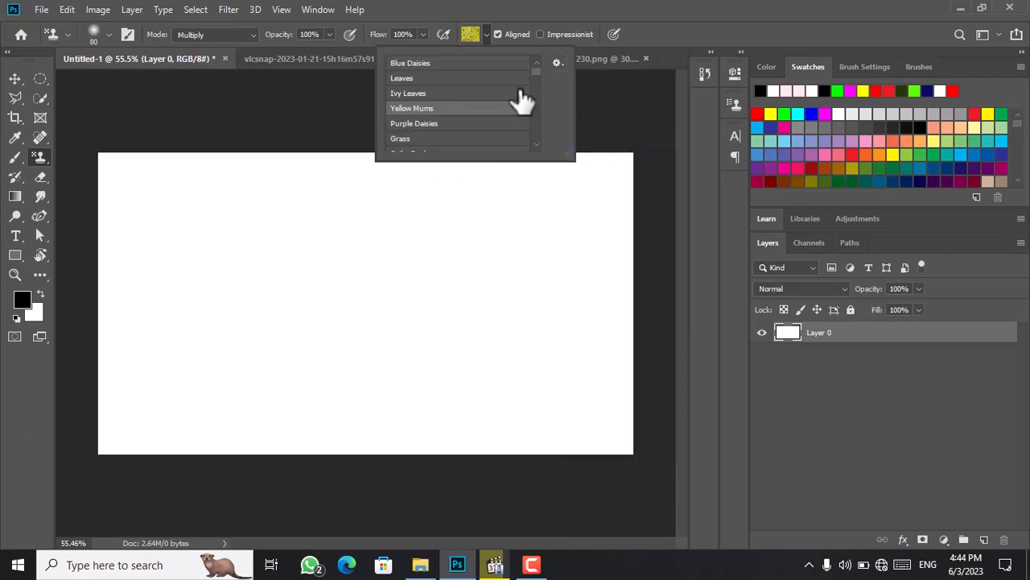
Try the pattern picker's Small List view, return it to Small Thumbnail and browse the available patterns.
click(557, 64)
click(600, 154)
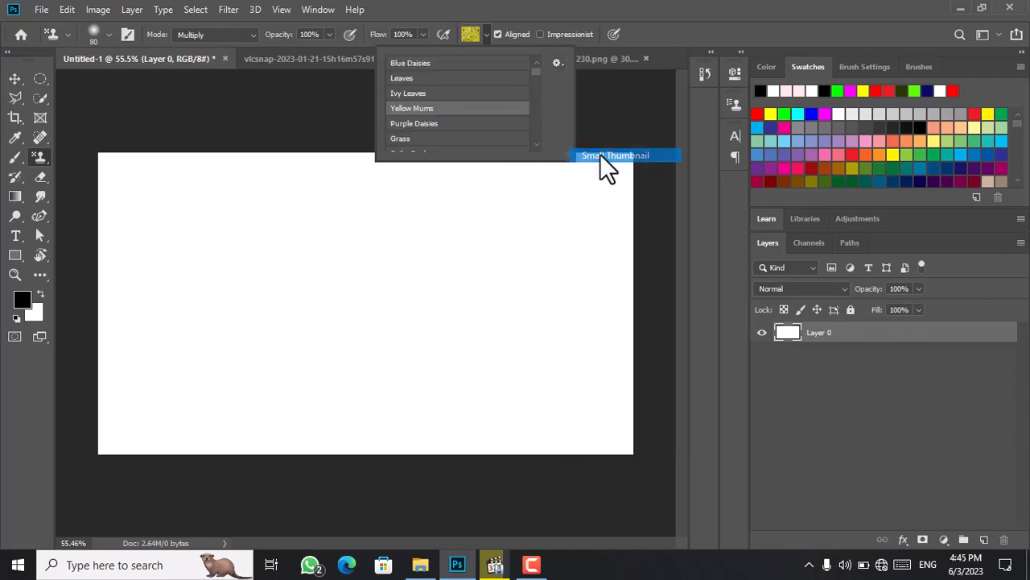
click(554, 62)
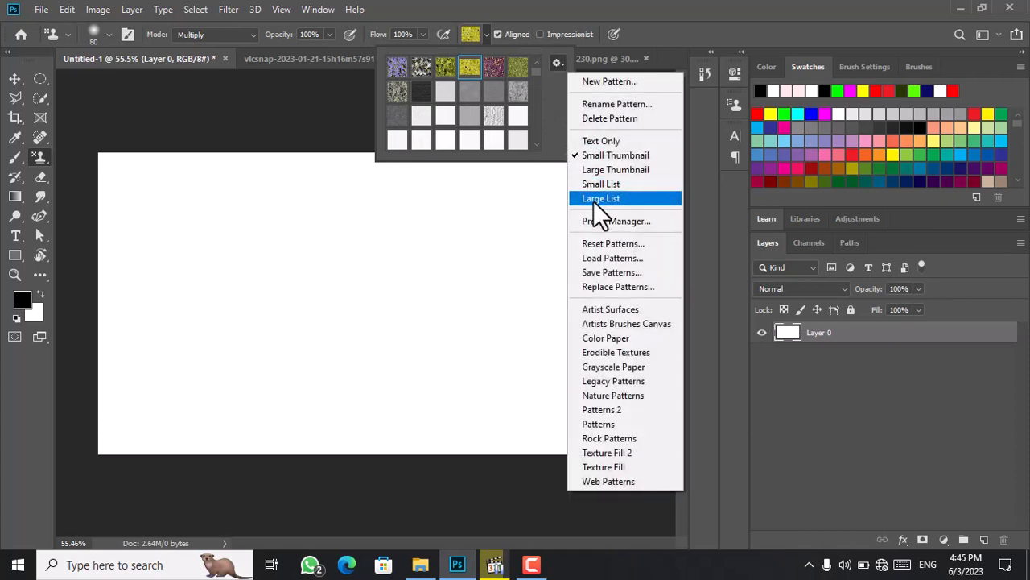
click(594, 177)
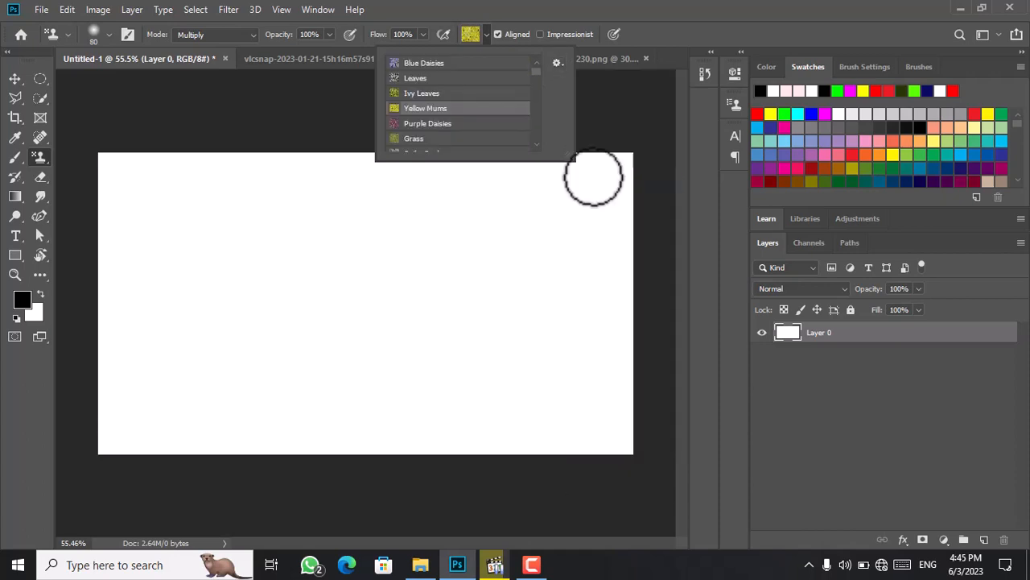
click(562, 62)
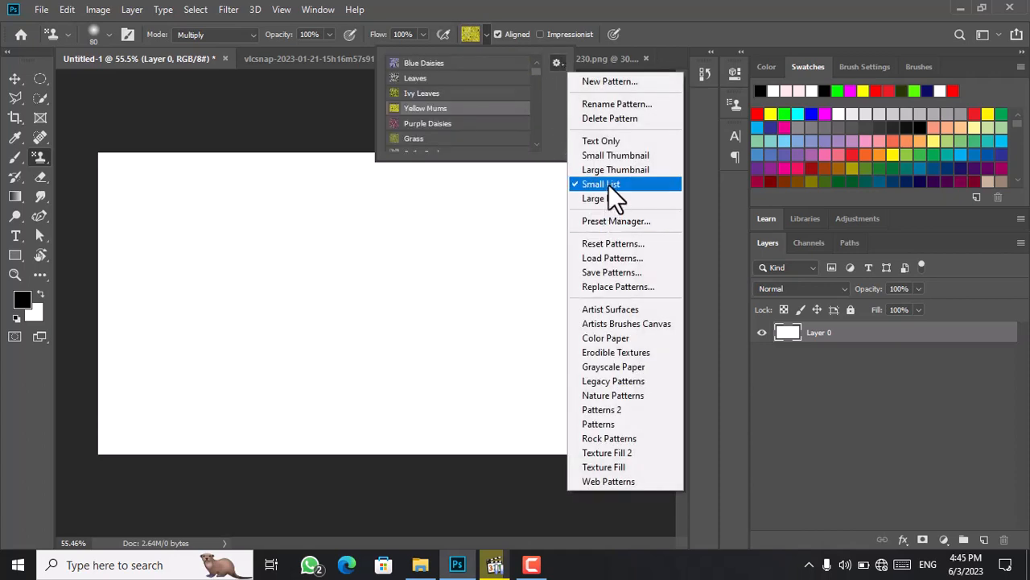
click(603, 155)
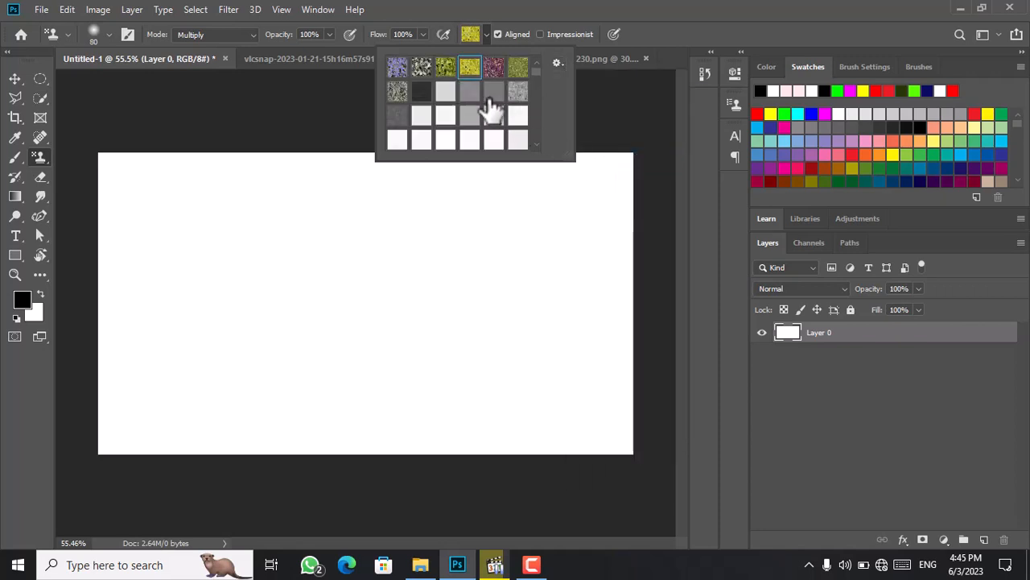
scroll(535, 84, down, 3)
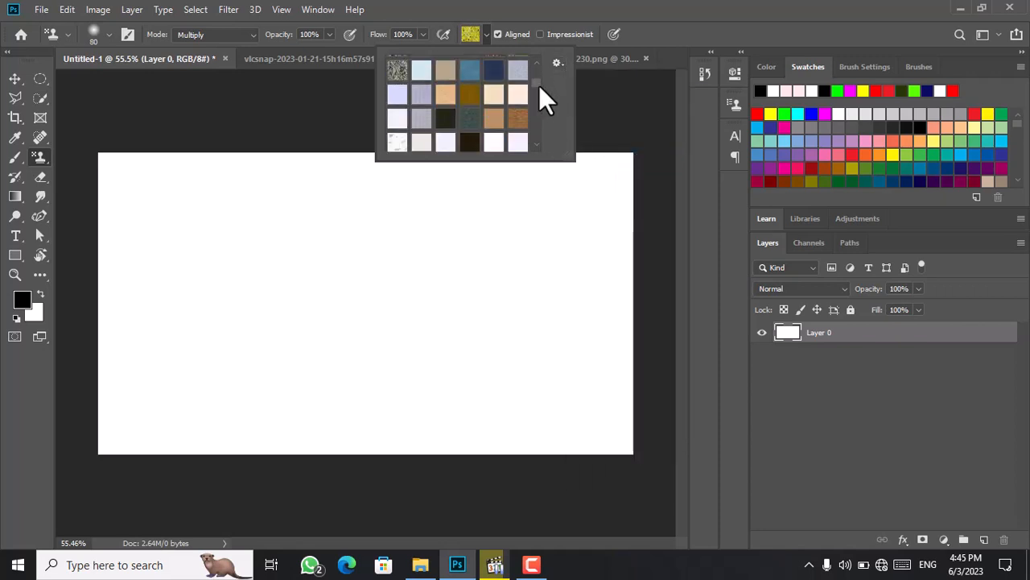
scroll(534, 91, up, 4)
scroll(546, 69, down, 2)
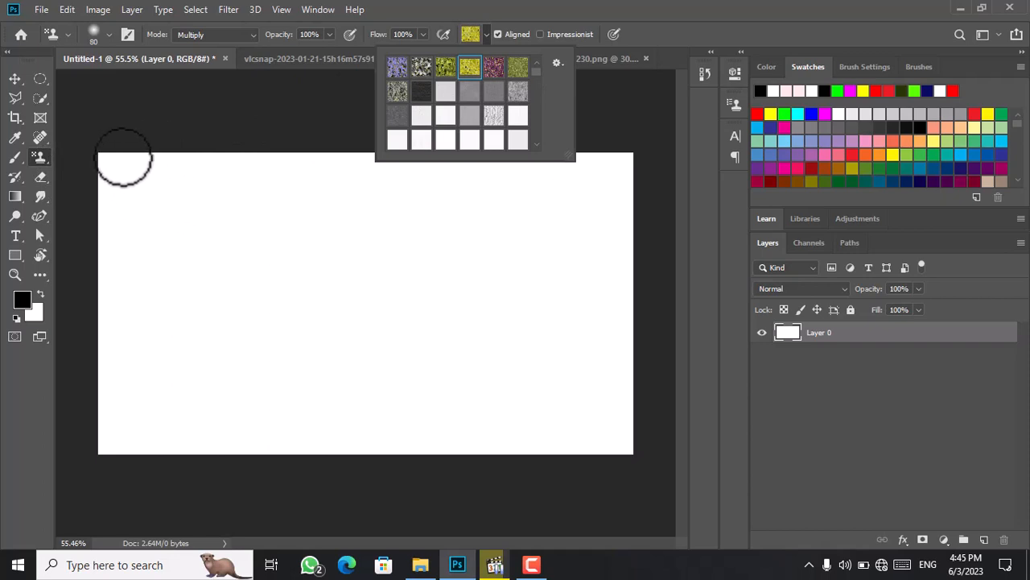
Enlarge the Pattern Stamp brush to 300 and paint the Yellow Mums pattern over the whole canvas in Multiply mode.
key(Escape)
key(bracketright)
key(bracketright)
key(bracketright)
key(bracketright)
key(bracketright)
key(bracketright)
key(bracketright)
key(bracketright)
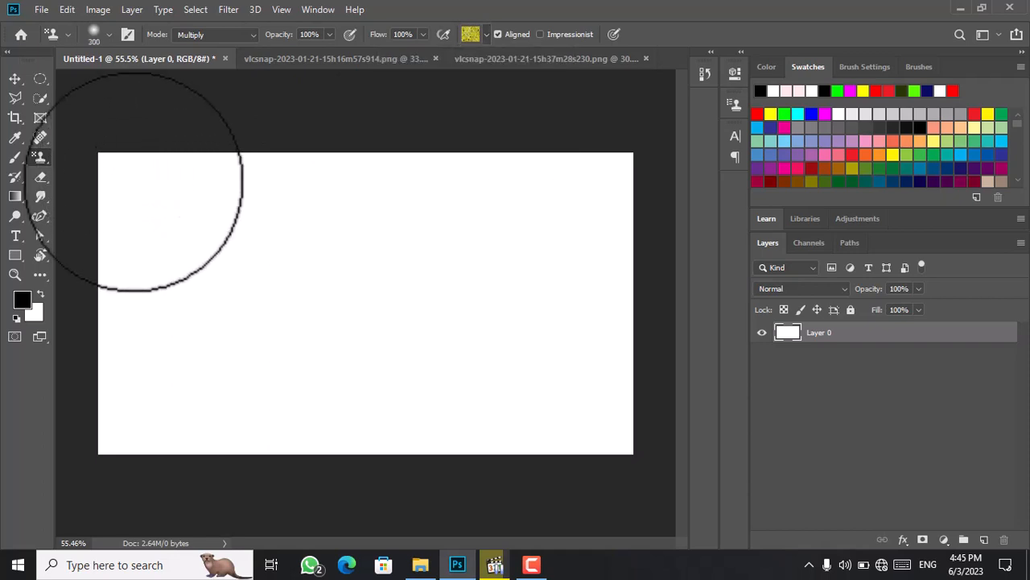
mouse_move(137, 181)
mouse_down()
mouse_move(153, 438)
mouse_move(101, 432)
mouse_move(641, 434)
mouse_move(602, 344)
mouse_move(603, 199)
mouse_move(620, 147)
mouse_move(604, 161)
mouse_move(108, 167)
mouse_move(112, 187)
mouse_move(196, 212)
mouse_move(554, 213)
mouse_move(364, 260)
mouse_move(130, 257)
mouse_move(146, 274)
mouse_move(289, 291)
mouse_move(591, 231)
mouse_move(506, 293)
mouse_move(263, 327)
mouse_move(127, 313)
mouse_move(148, 347)
mouse_move(365, 375)
mouse_move(621, 339)
mouse_move(360, 363)
mouse_move(153, 344)
mouse_move(151, 335)
mouse_move(330, 330)
mouse_move(350, 241)
mouse_up()
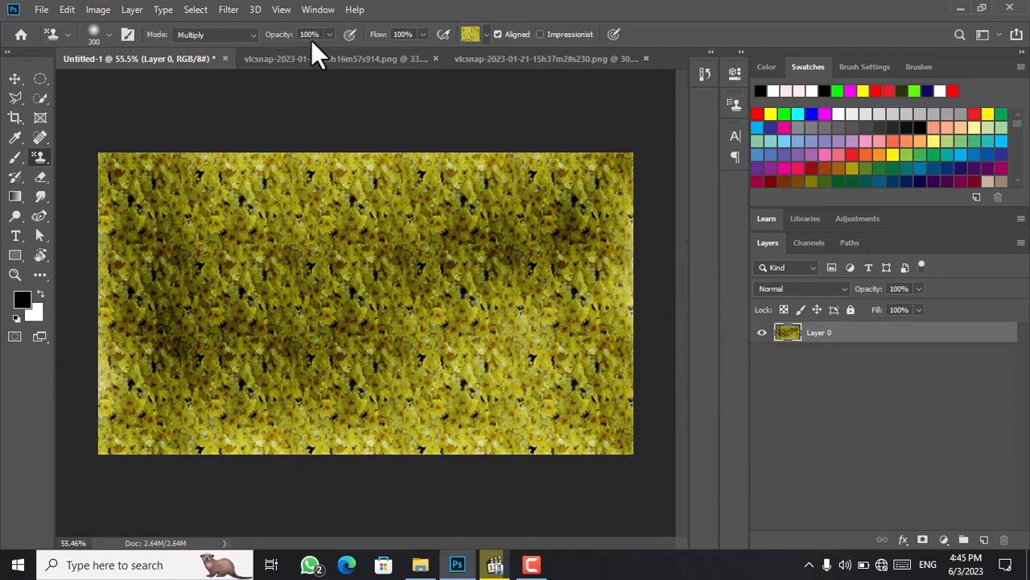
Set the Pattern Stamp's blending mode to Normal and repaint the whole canvas with the Yellow Mums pattern.
click(250, 37)
click(250, 48)
mouse_move(266, 172)
mouse_down()
mouse_move(287, 457)
mouse_move(265, 449)
mouse_move(243, 368)
mouse_move(228, 225)
mouse_move(216, 209)
mouse_move(176, 456)
mouse_move(157, 166)
mouse_move(131, 206)
mouse_move(118, 345)
mouse_move(222, 397)
mouse_move(613, 194)
mouse_move(528, 300)
mouse_move(263, 405)
mouse_move(272, 442)
mouse_move(513, 380)
mouse_move(632, 282)
mouse_move(638, 397)
mouse_move(618, 503)
mouse_move(437, 403)
mouse_move(359, 302)
mouse_move(448, 235)
mouse_move(215, 202)
mouse_move(502, 175)
mouse_move(237, 173)
mouse_move(125, 186)
mouse_move(489, 193)
mouse_move(662, 165)
mouse_move(638, 383)
mouse_move(617, 442)
mouse_move(307, 429)
mouse_move(39, 402)
mouse_move(80, 255)
mouse_move(321, 239)
mouse_move(386, 303)
mouse_up()
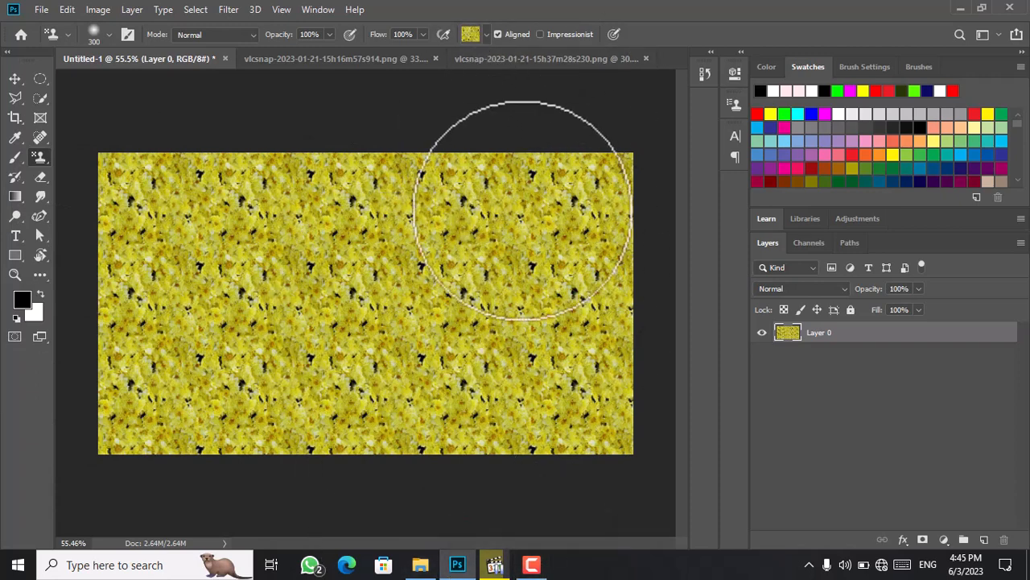
click(532, 564)
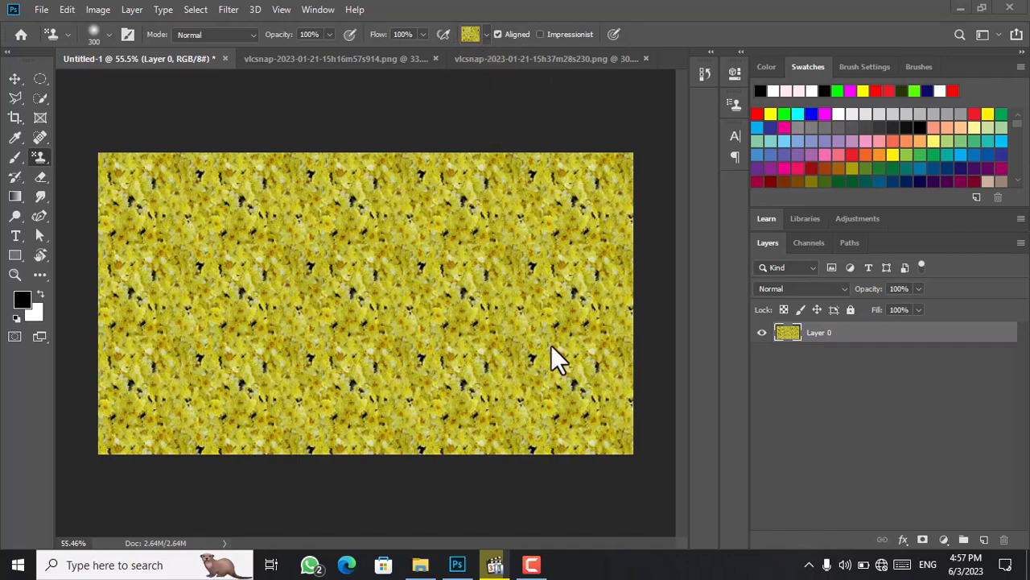
Create a new blank document and paint a vertical stripe of the Grass pattern near the canvas's left edge.
click(41, 10)
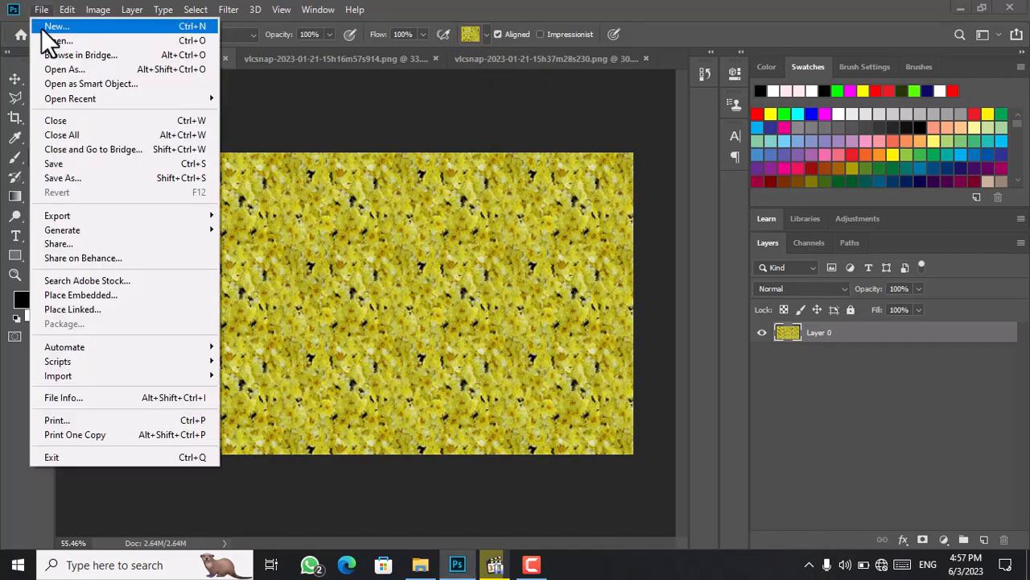
click(47, 32)
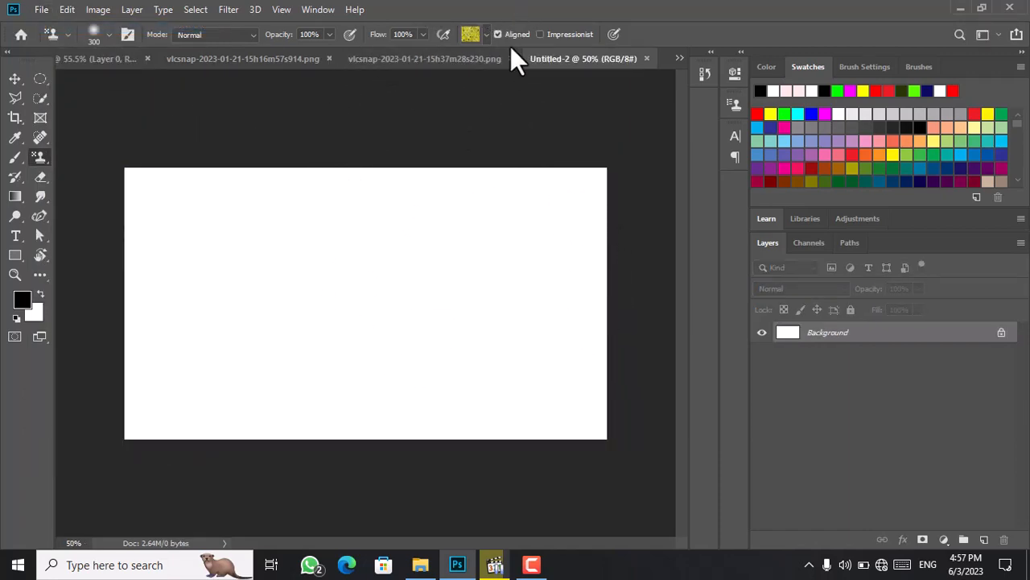
click(487, 33)
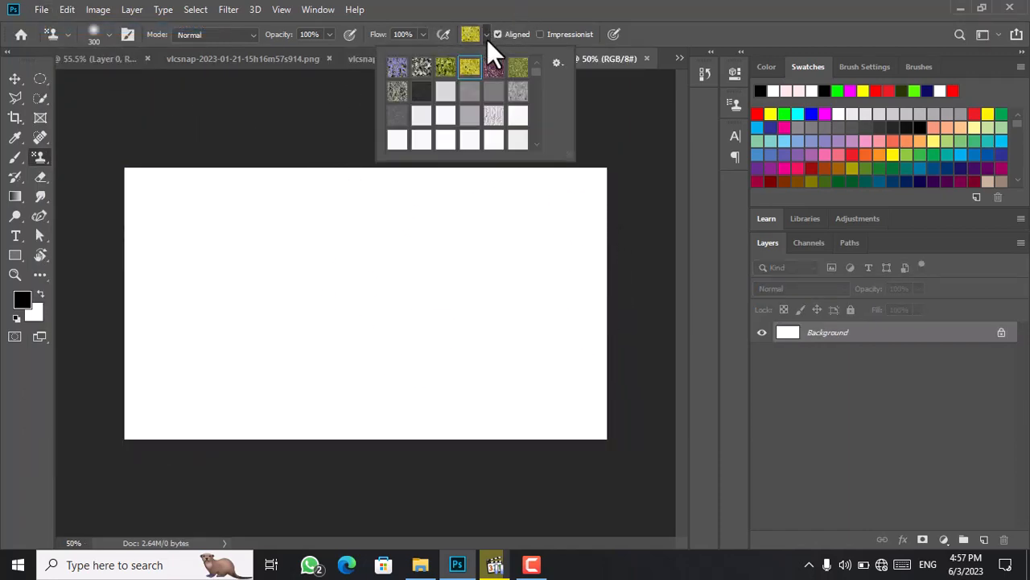
click(517, 68)
mouse_move(176, 199)
mouse_down()
mouse_move(186, 218)
mouse_move(190, 441)
mouse_up()
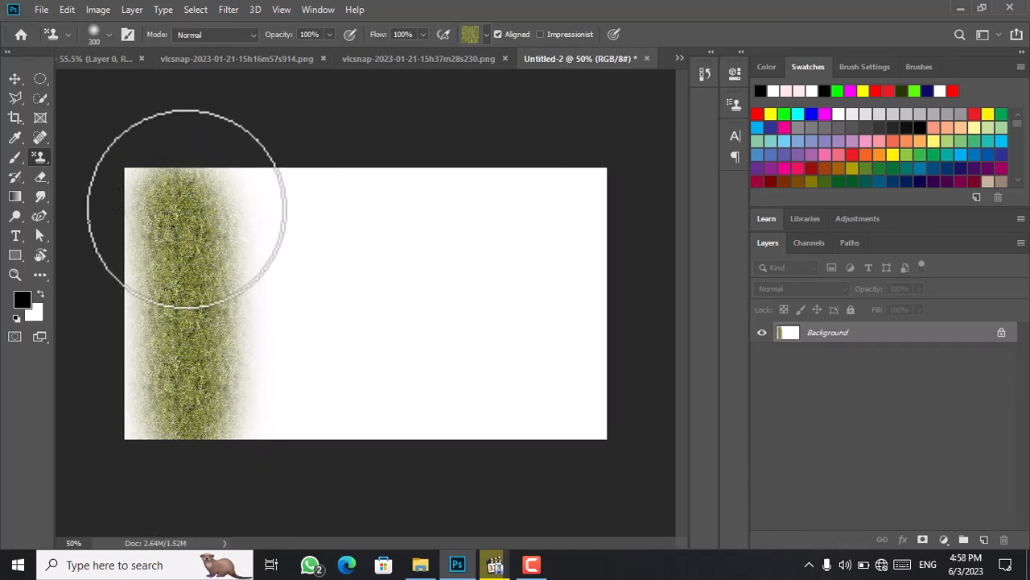
Set the blending mode to Dissolve and paint a second vertical grass stripe beside the first one.
click(221, 34)
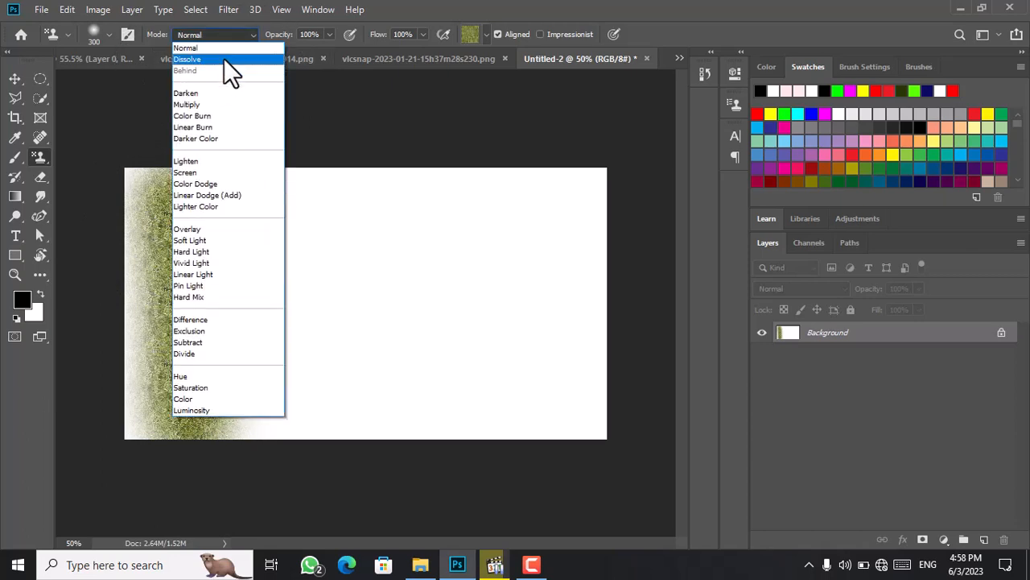
click(223, 58)
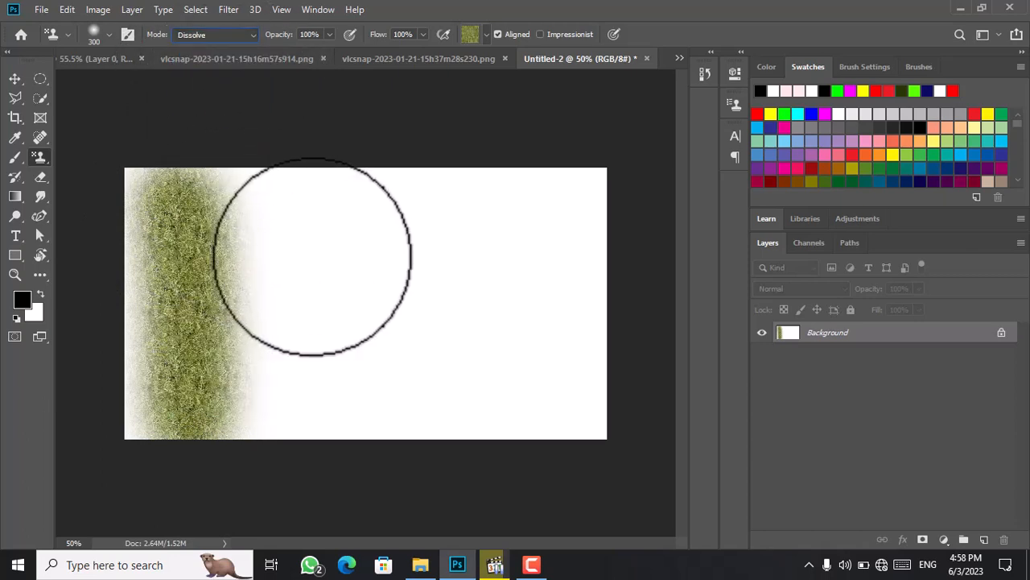
drag(303, 185, 333, 407)
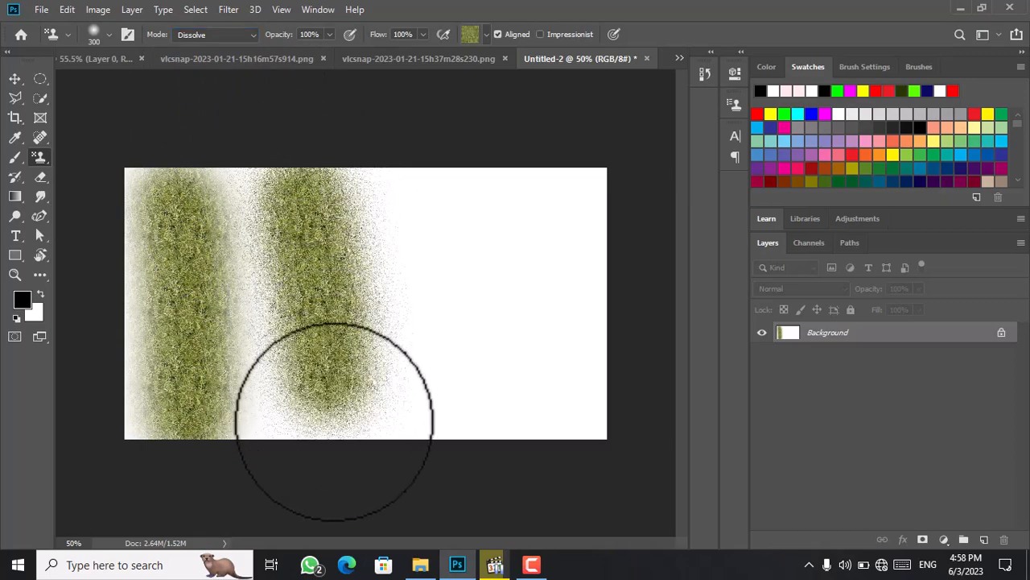
scroll(330, 330, up, 3)
drag(391, 361, 397, 320)
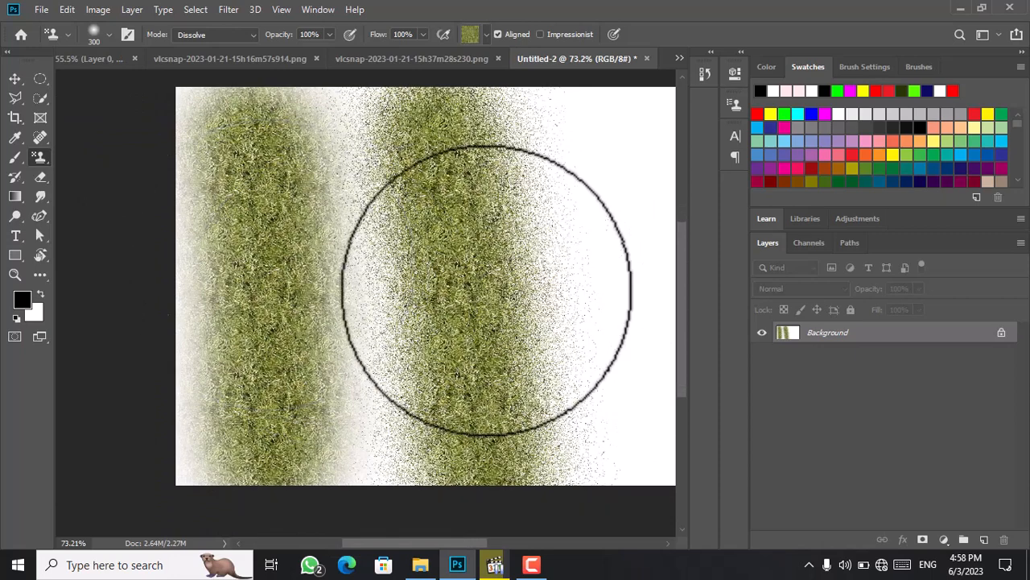
Set the blending mode to Multiply and paint a third, wider grass stripe on the blank right part of the canvas.
click(231, 31)
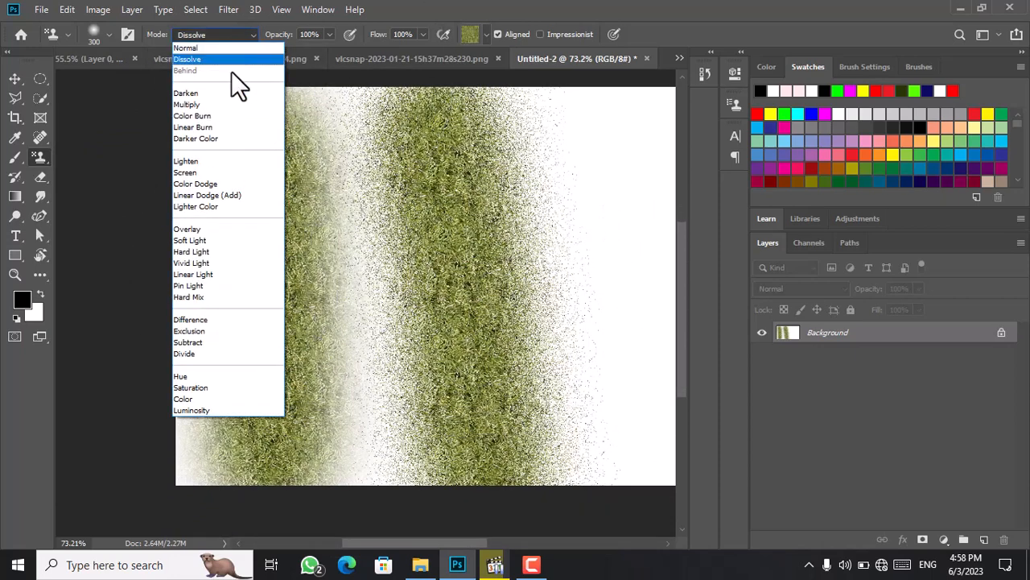
click(240, 104)
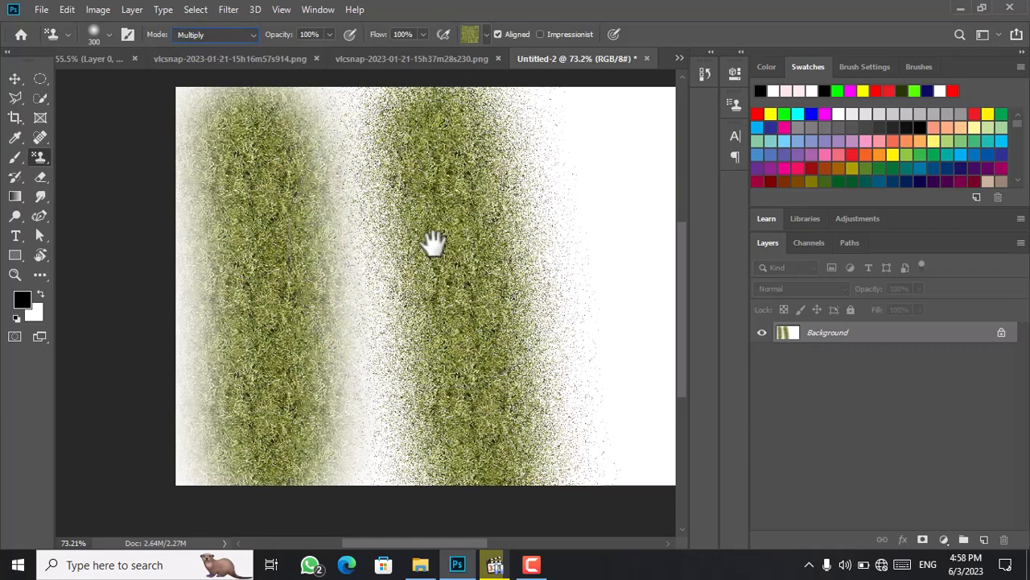
drag(433, 243, 157, 226)
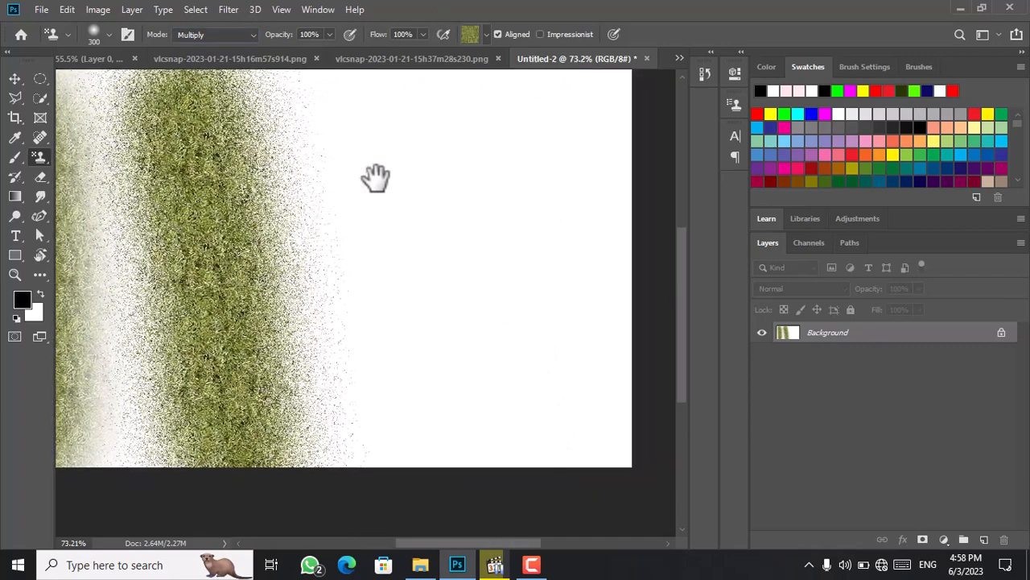
mouse_move(391, 149)
mouse_down()
mouse_move(407, 188)
mouse_move(442, 471)
mouse_move(443, 134)
mouse_move(453, 481)
mouse_move(459, 299)
mouse_move(475, 438)
mouse_move(410, 335)
mouse_move(453, 268)
mouse_move(455, 288)
mouse_up()
key(space)
scroll(442, 286, down, 4)
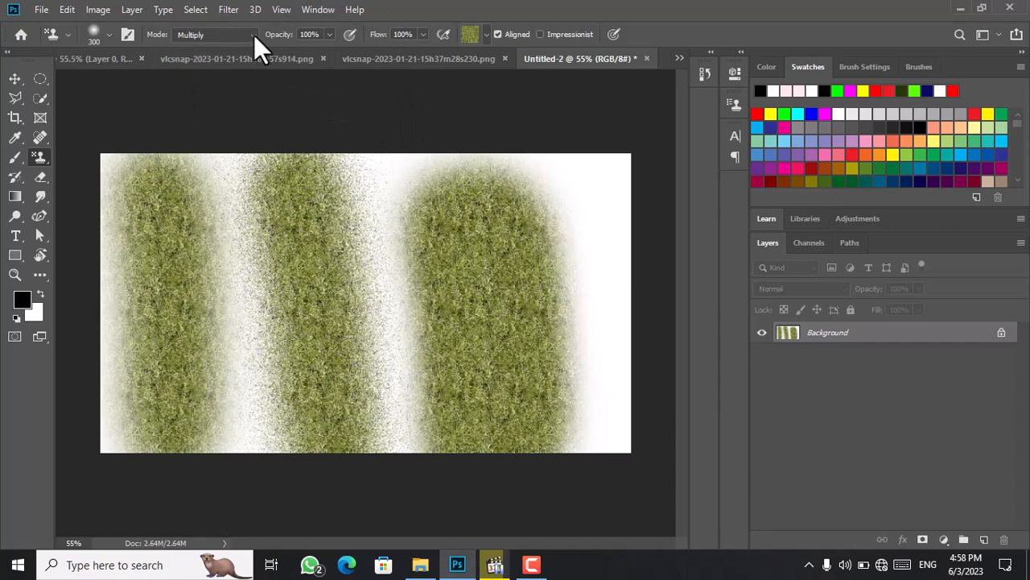
Review the blending mode options, keep Multiply and paint the Grass pattern over the entire canvas.
click(253, 35)
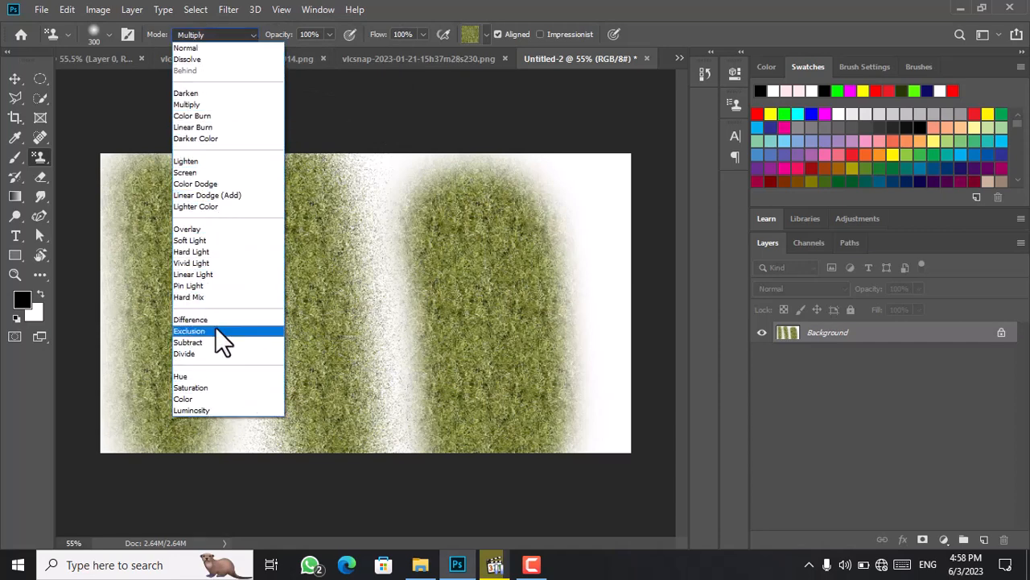
click(322, 120)
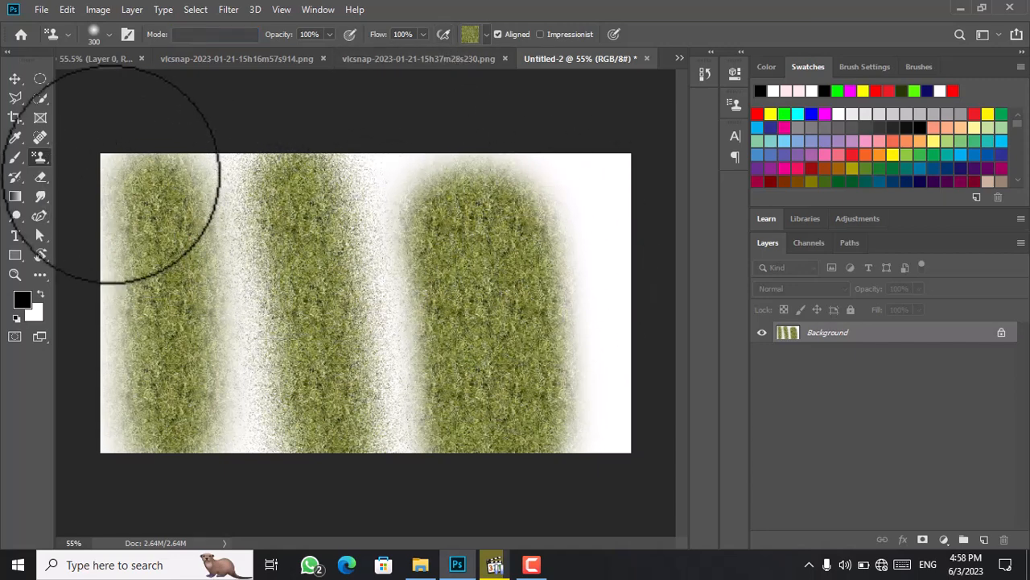
mouse_move(115, 156)
mouse_down()
mouse_move(132, 185)
mouse_move(696, 190)
mouse_move(499, 205)
mouse_move(193, 253)
mouse_move(336, 284)
mouse_move(604, 250)
mouse_move(599, 304)
mouse_move(595, 265)
mouse_move(629, 496)
mouse_move(511, 350)
mouse_move(335, 380)
mouse_move(395, 428)
mouse_move(419, 430)
mouse_move(375, 326)
mouse_move(341, 317)
mouse_move(317, 333)
mouse_move(283, 416)
mouse_move(247, 448)
mouse_move(236, 284)
mouse_move(241, 314)
mouse_move(206, 476)
mouse_move(113, 206)
mouse_move(113, 162)
mouse_move(104, 471)
mouse_up()
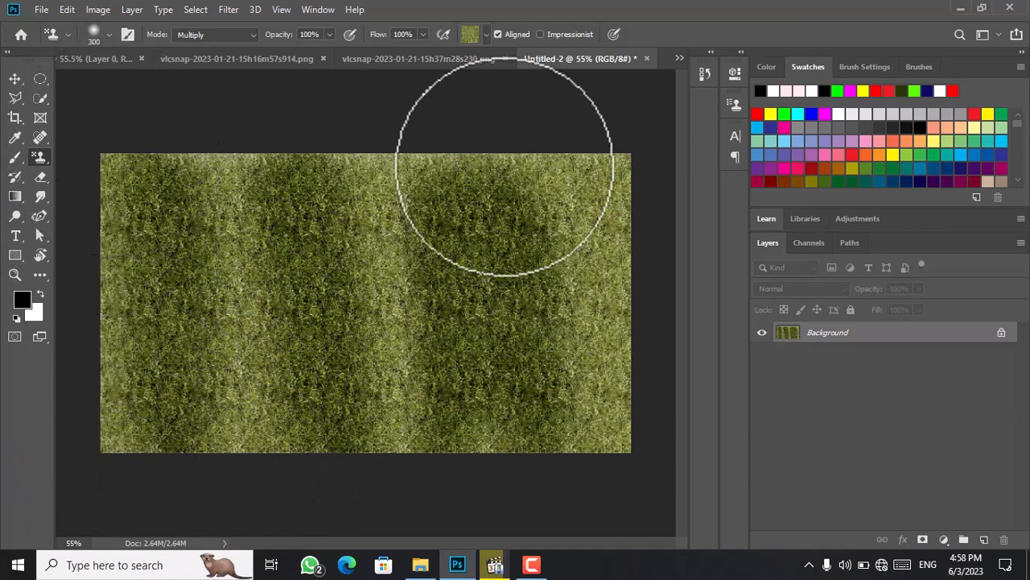
Choose the black-and-white diagonal line pattern and paint it in Multiply mode over the grass-covered canvas.
click(487, 35)
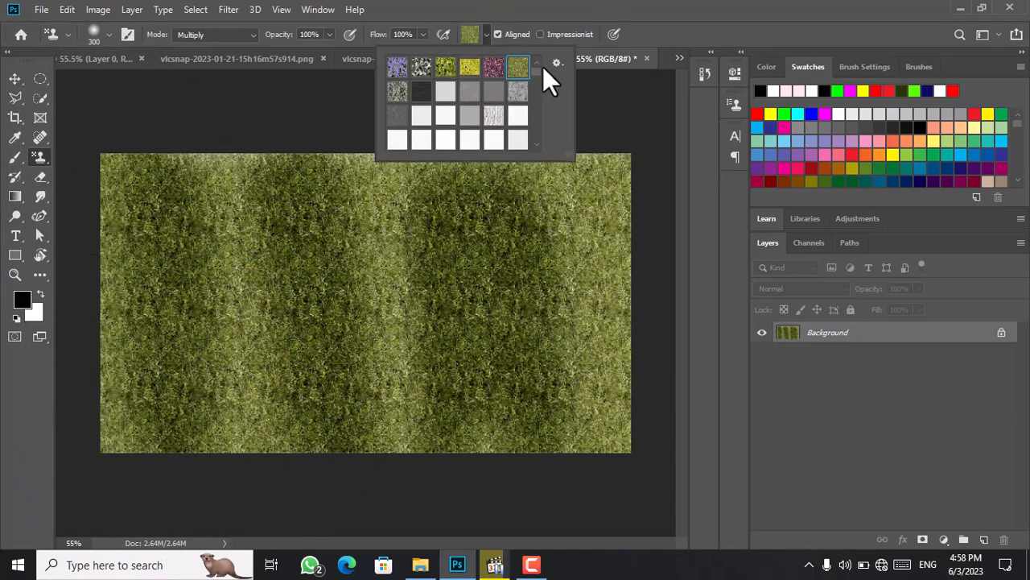
drag(537, 91, 534, 138)
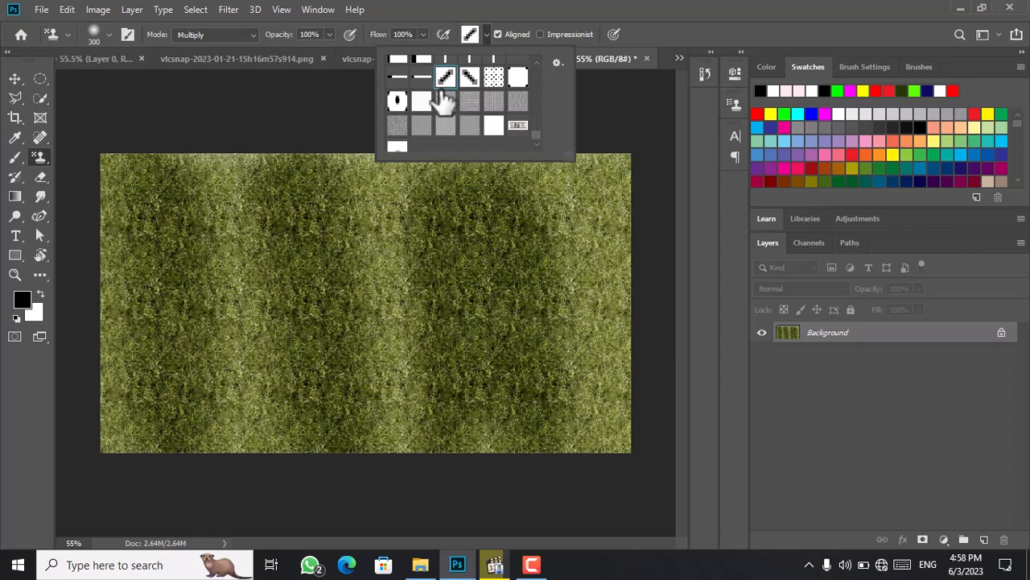
click(218, 180)
mouse_move(196, 265)
mouse_down()
mouse_move(393, 407)
mouse_move(456, 421)
mouse_move(520, 471)
mouse_move(616, 288)
mouse_move(603, 179)
mouse_move(148, 179)
mouse_move(123, 380)
mouse_move(363, 416)
mouse_move(410, 404)
mouse_up()
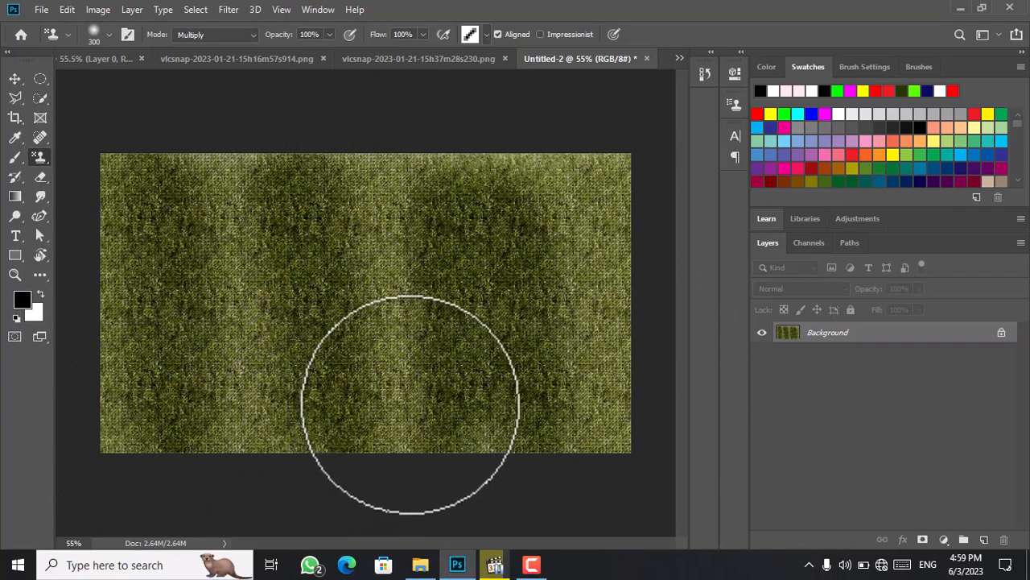